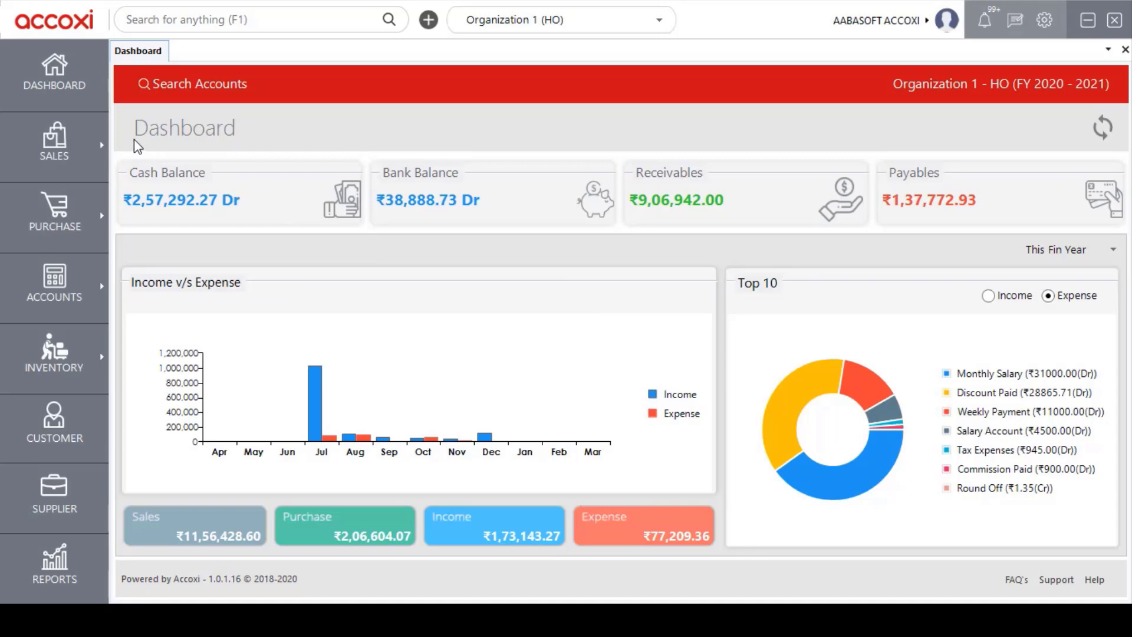
Step: Open the list of recurring sales invoices and bring up the actions available for the recurring invoice daily 1
{"action": "left_click", "coordinate": [47, 158]}
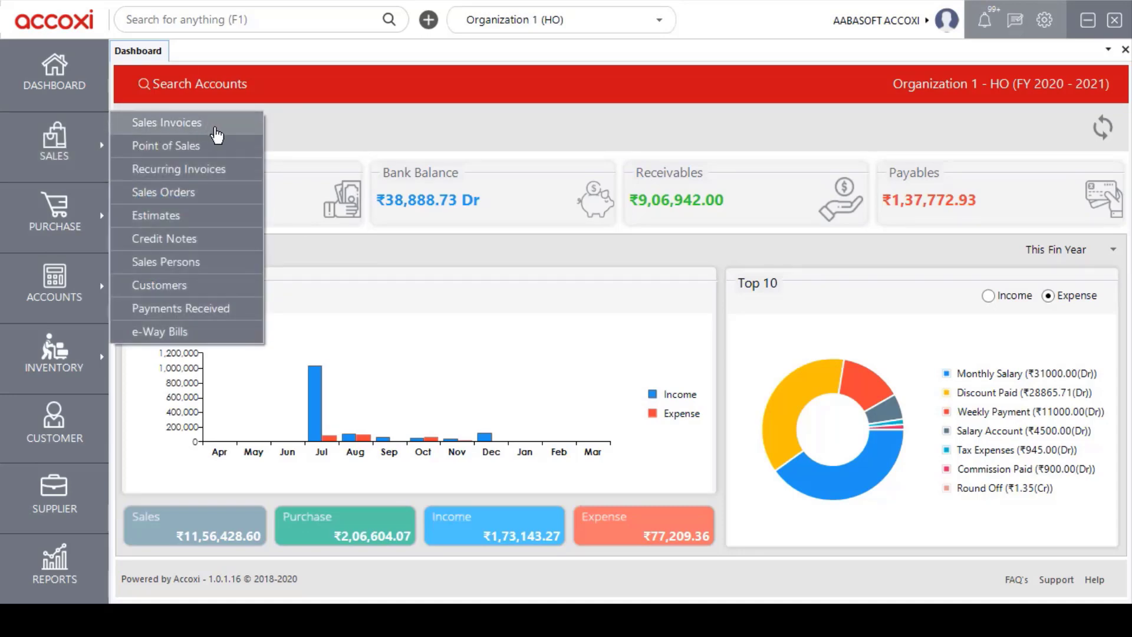
{"action": "left_click", "coordinate": [242, 178]}
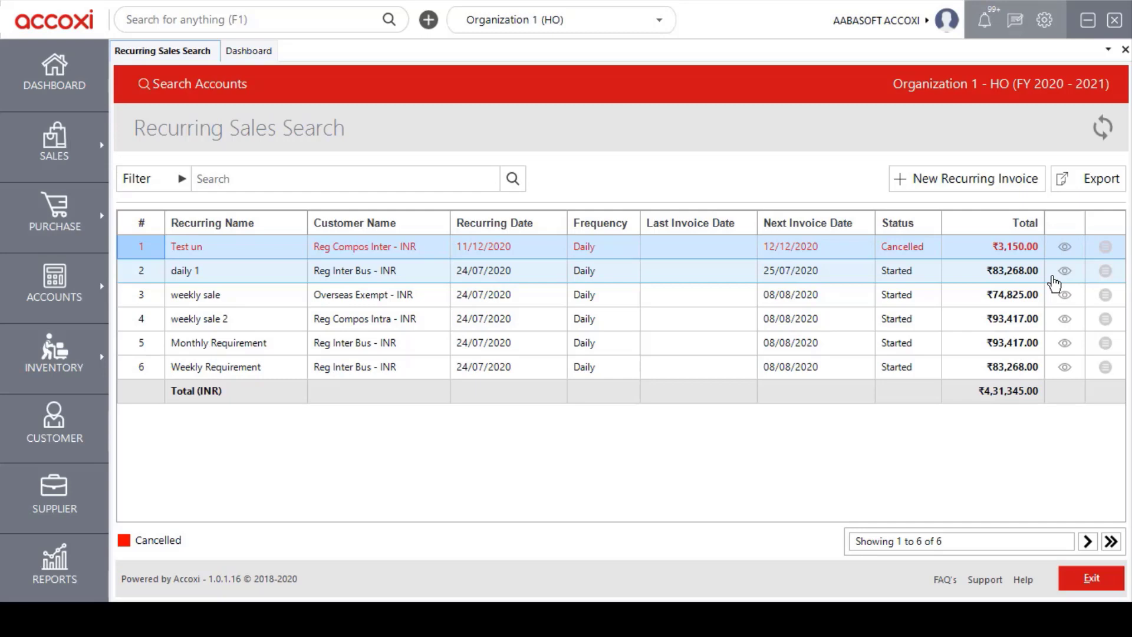
{"action": "left_click", "coordinate": [1107, 279]}
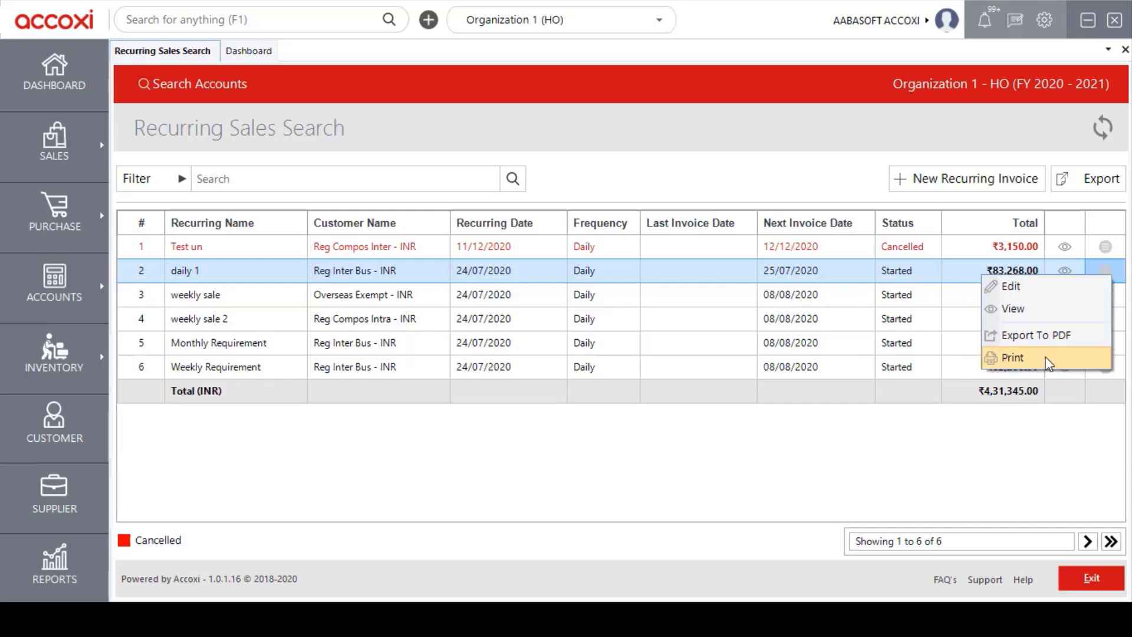
{"action": "left_click", "coordinate": [1048, 361]}
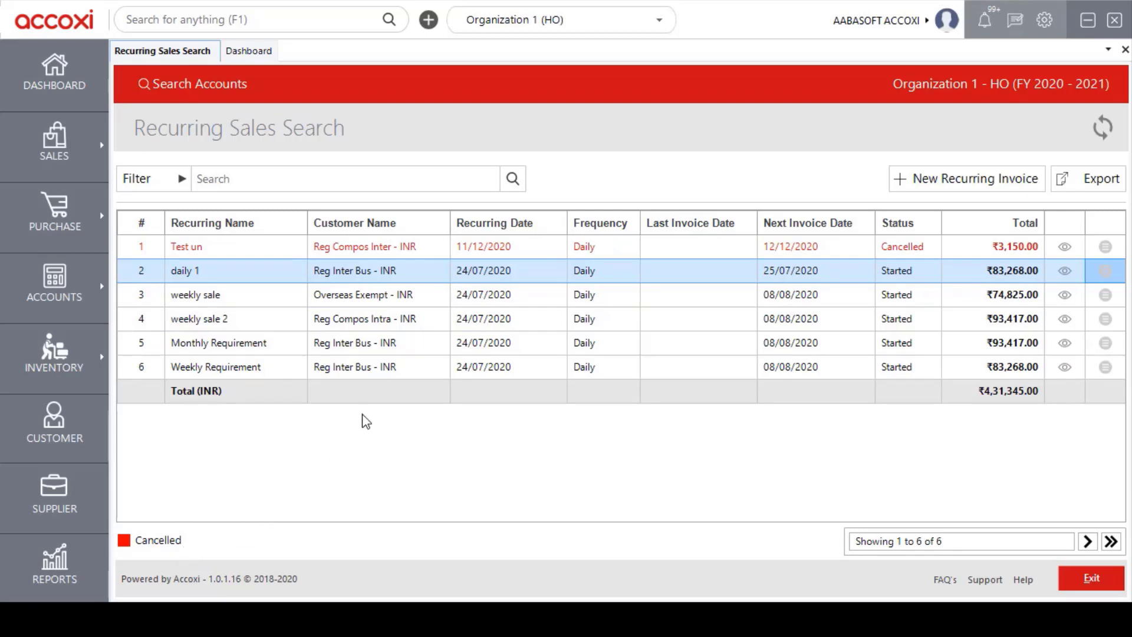
Step: Examine the invoice list's filter criteria for recurring name, start and end date range, and status without applying them
{"action": "left_click", "coordinate": [174, 186]}
{"action": "left_click", "coordinate": [205, 187]}
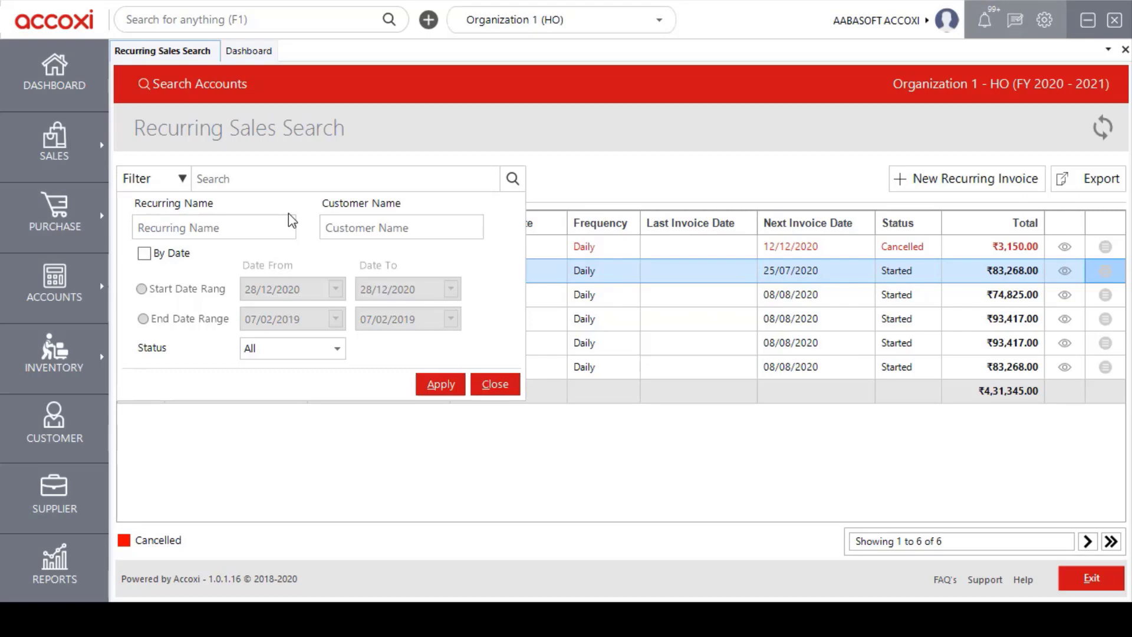
{"action": "left_click", "coordinate": [217, 228]}
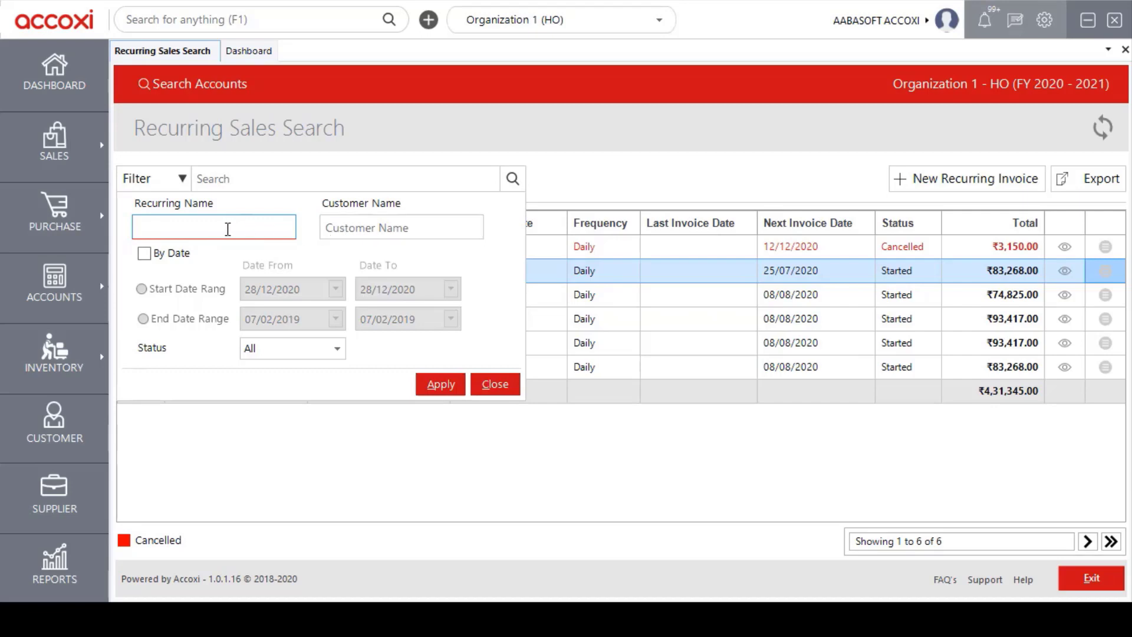
{"action": "left_click", "coordinate": [145, 254]}
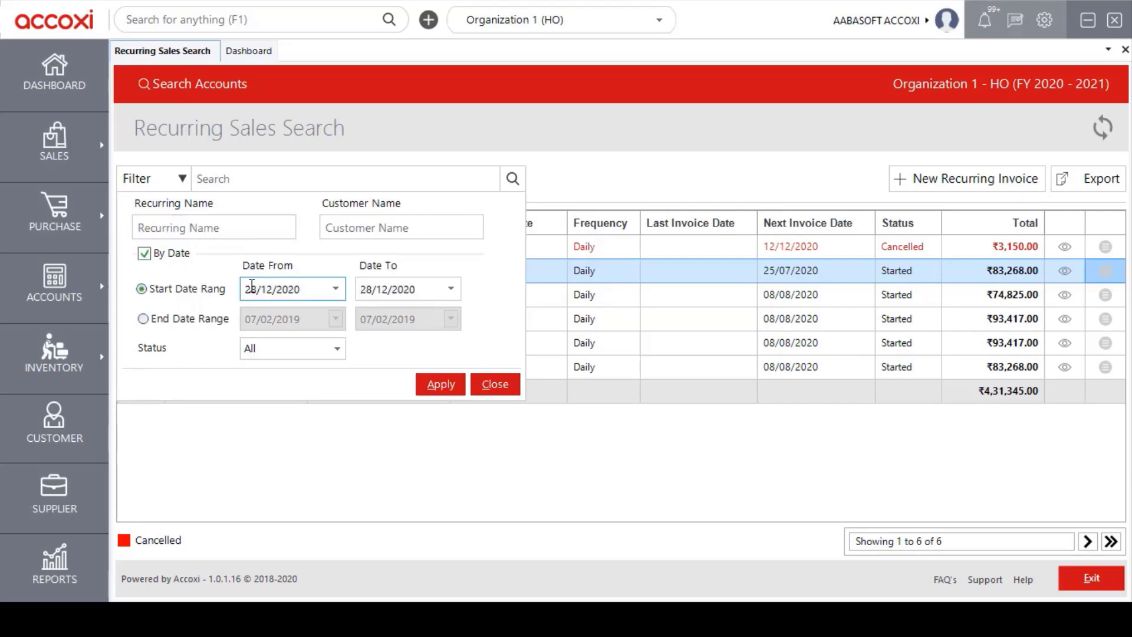
{"action": "left_click", "coordinate": [179, 320]}
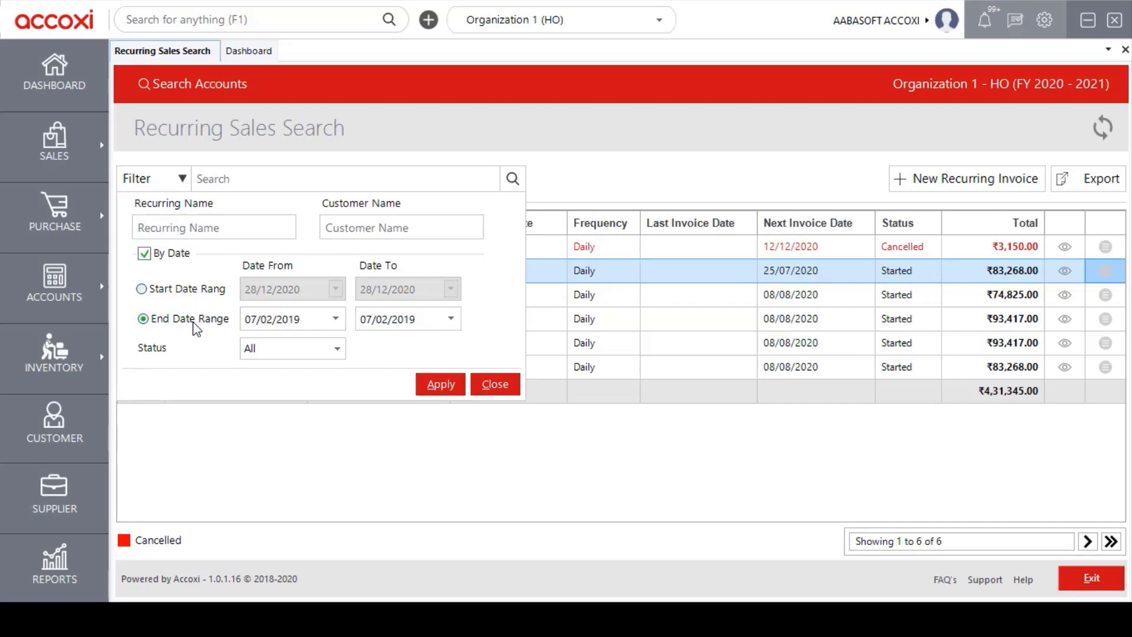
{"action": "left_click", "coordinate": [338, 349]}
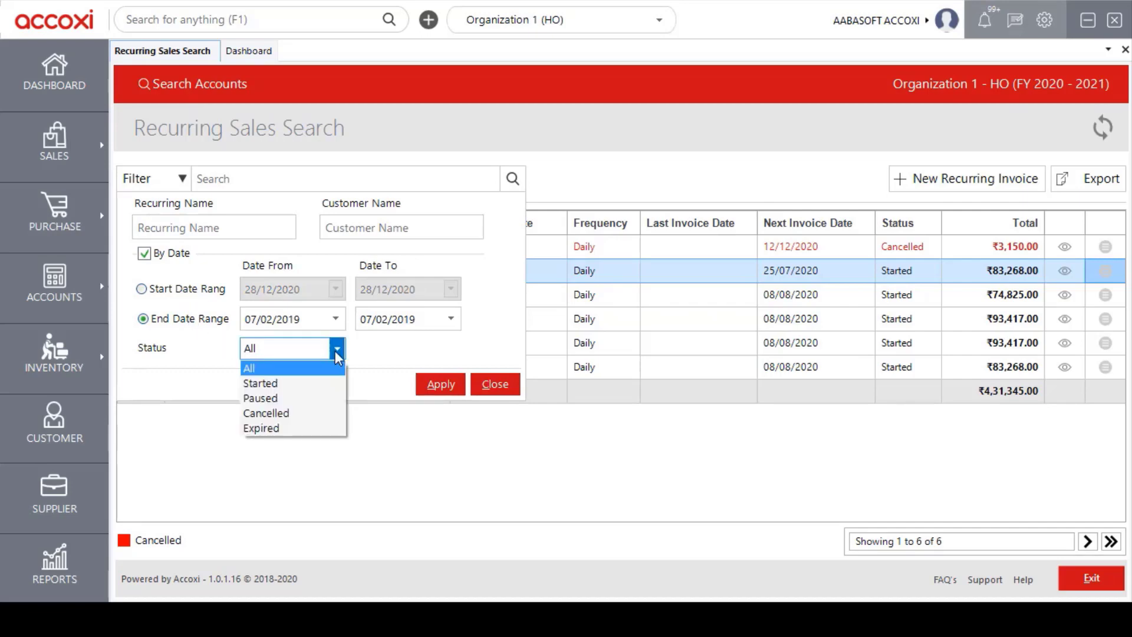
{"action": "left_click", "coordinate": [336, 352]}
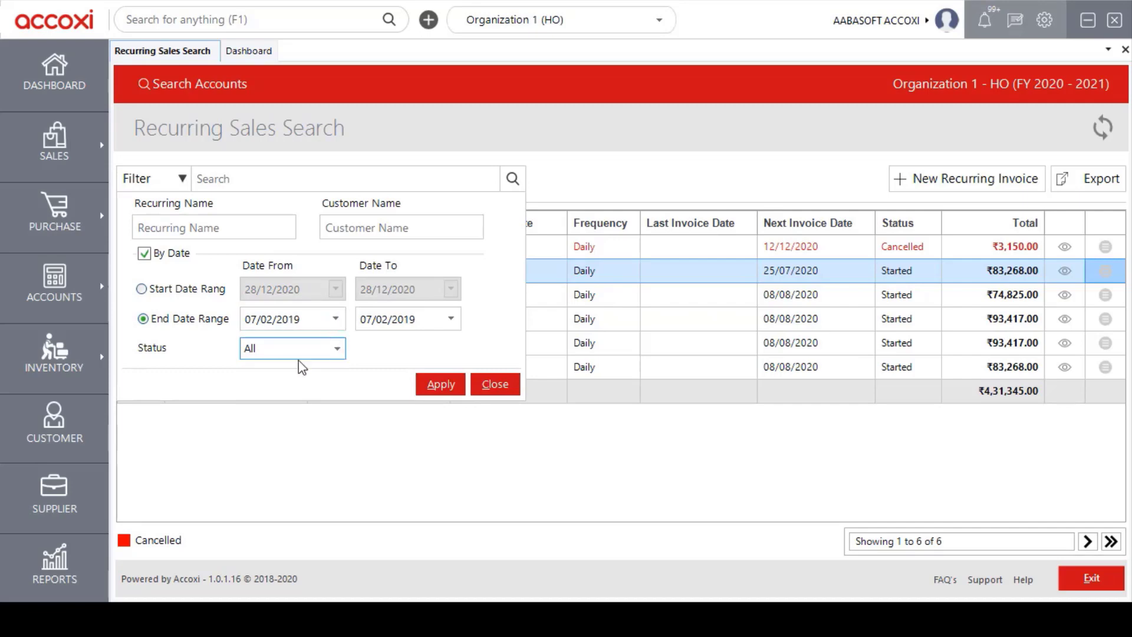
{"action": "left_click", "coordinate": [338, 350]}
{"action": "left_click", "coordinate": [340, 350]}
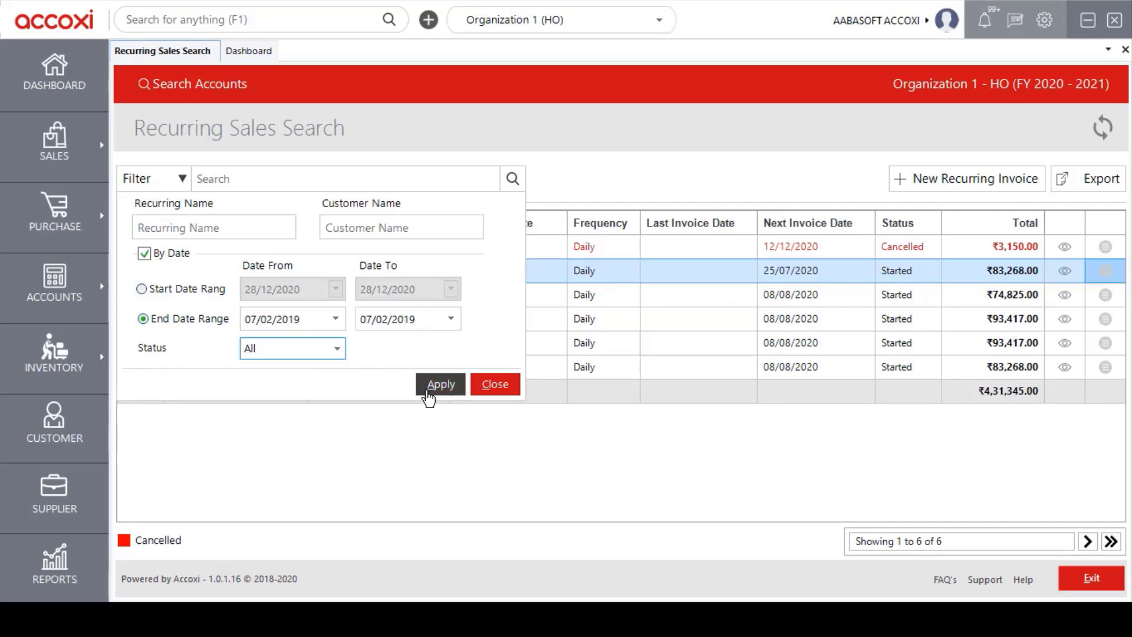
{"action": "left_click", "coordinate": [151, 184]}
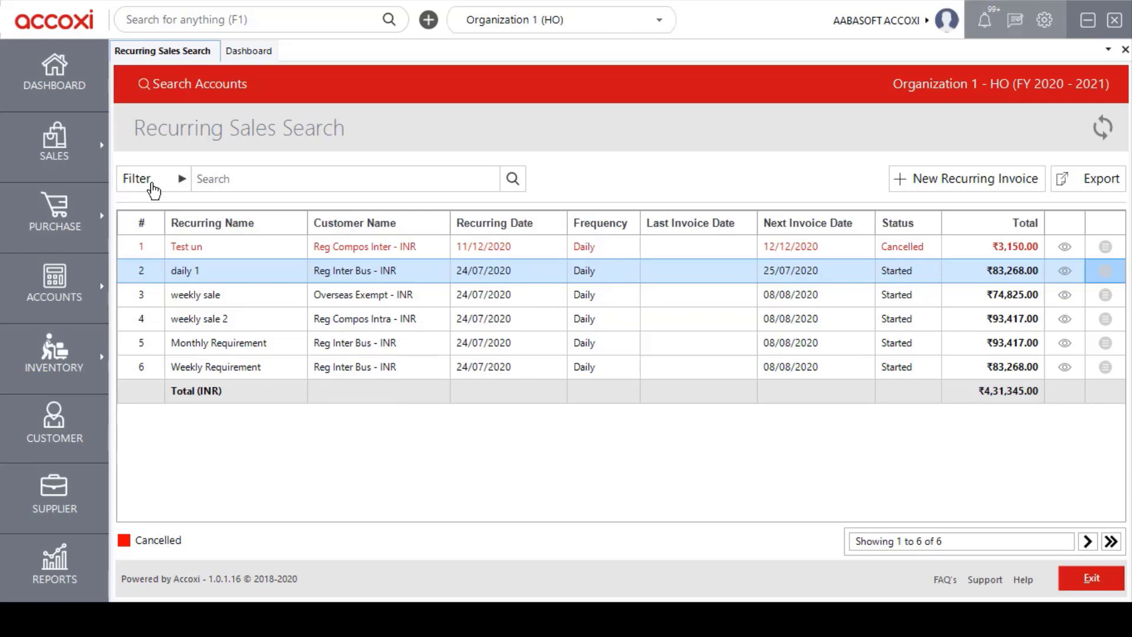
{"action": "left_click", "coordinate": [254, 176]}
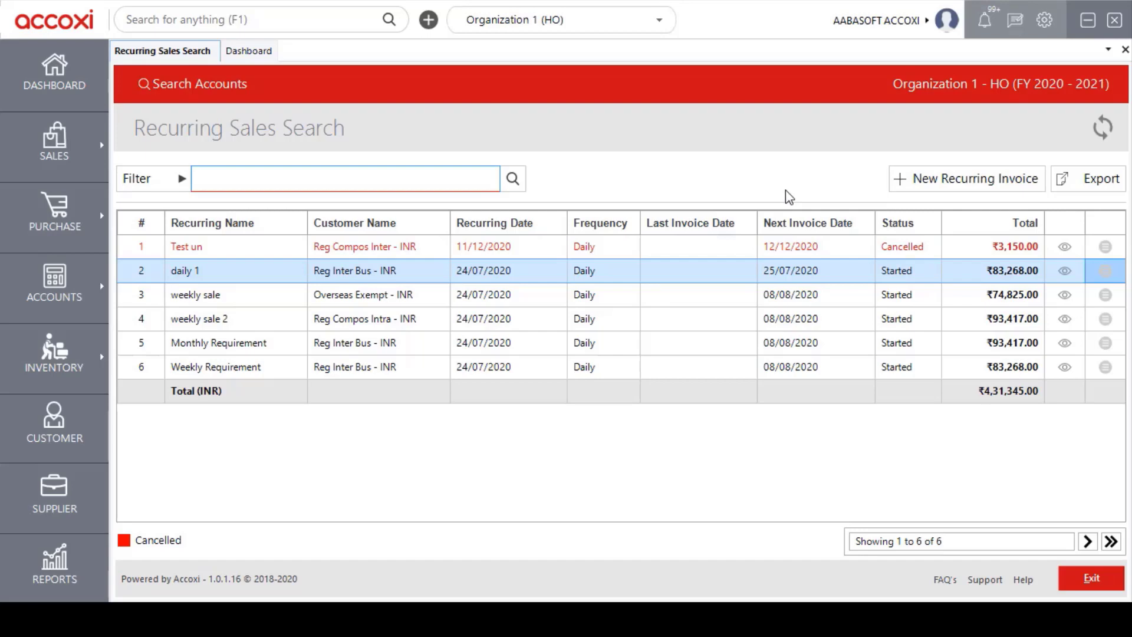
Step: Start a new recurring invoice and check its date selector, keeping the date 28/12/2020
{"action": "left_click", "coordinate": [925, 197]}
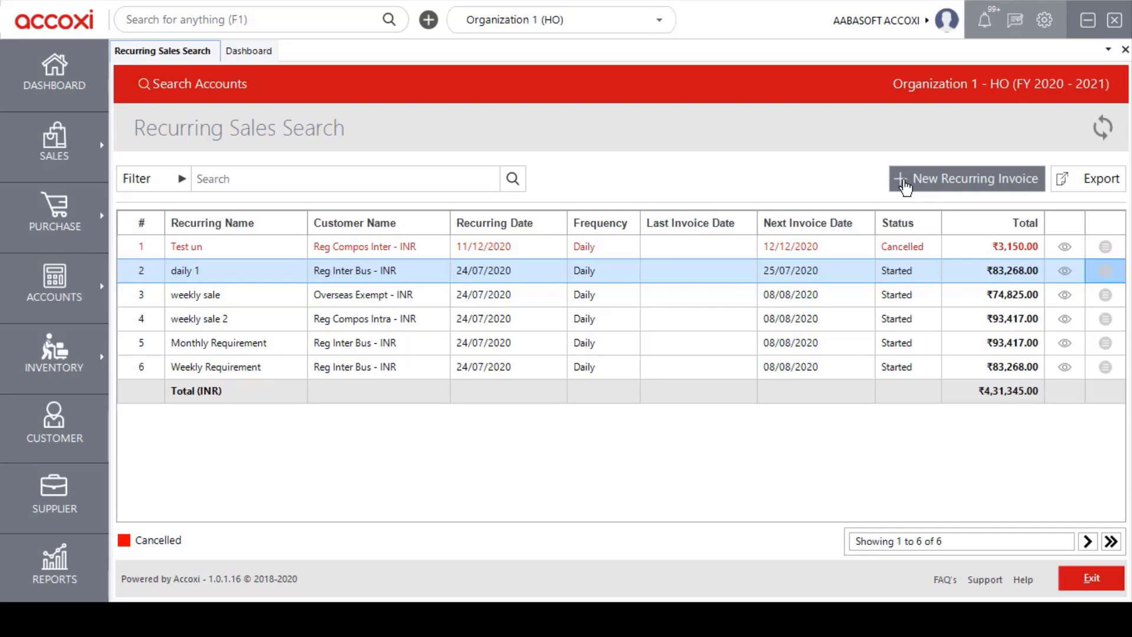
{"action": "left_click", "coordinate": [905, 188]}
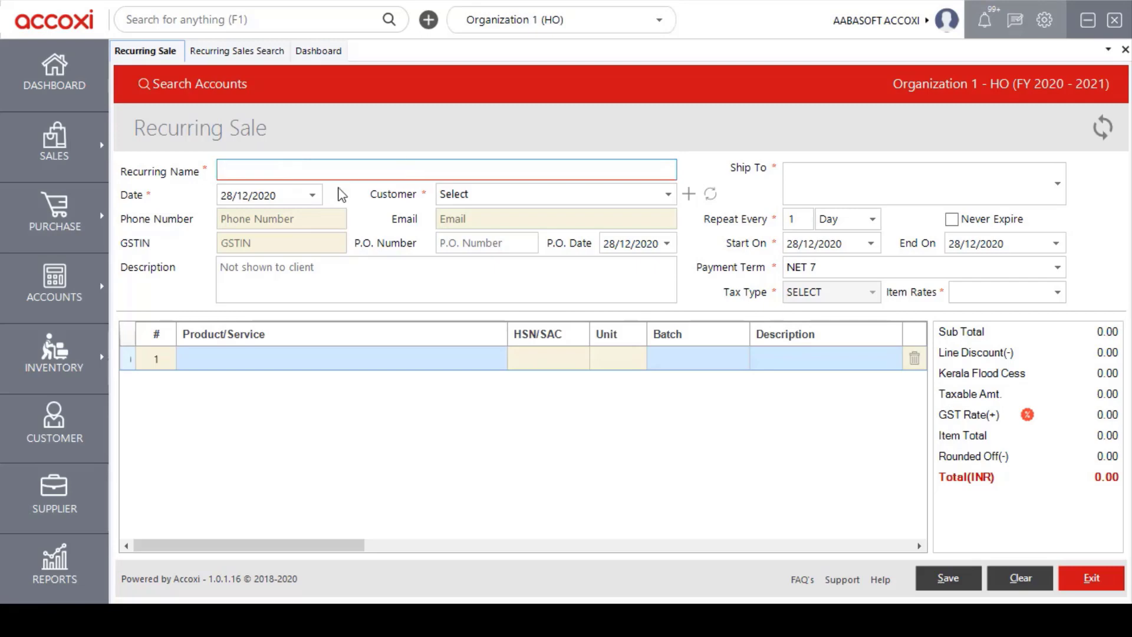
{"action": "left_click", "coordinate": [313, 196]}
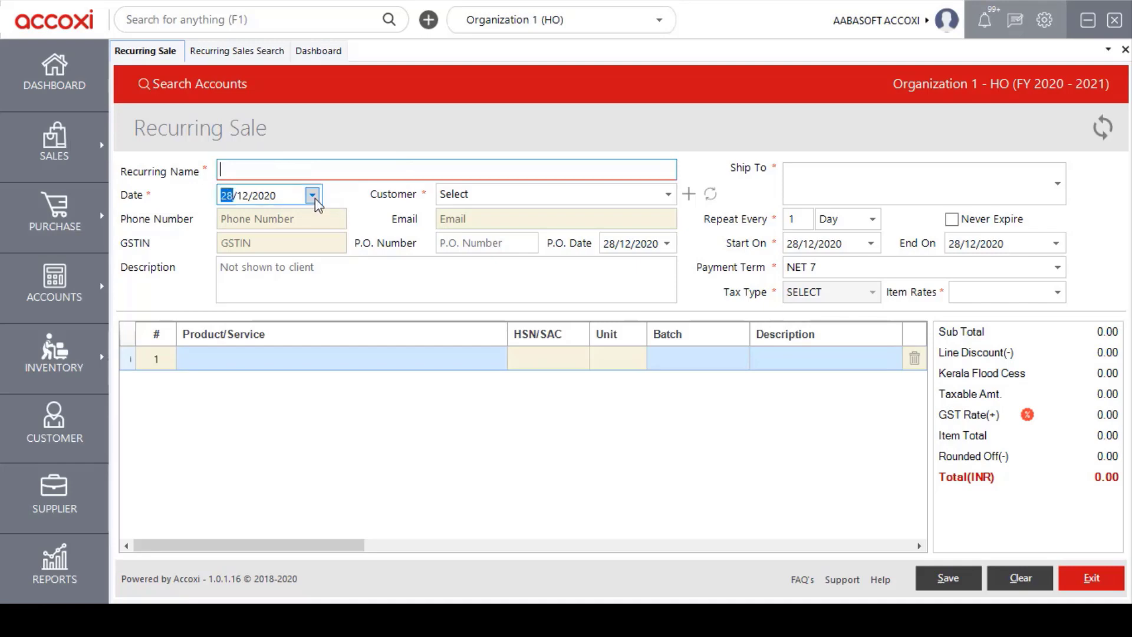
{"action": "left_click", "coordinate": [313, 196]}
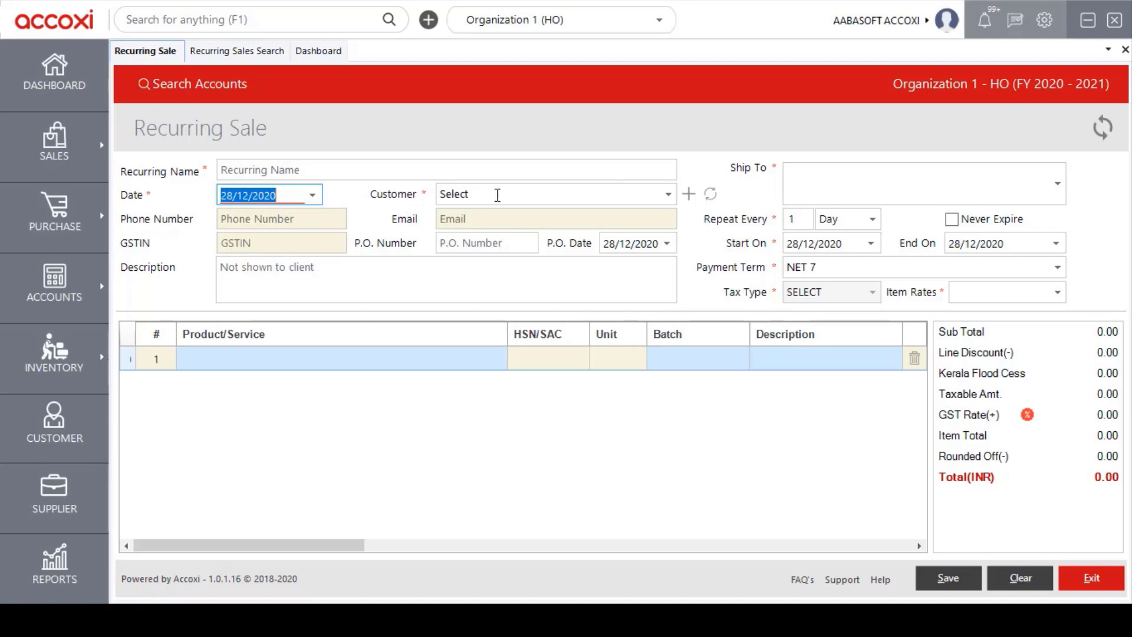
Step: Set the customer of the recurring invoice to New UnReg Inter
{"action": "left_click", "coordinate": [668, 195]}
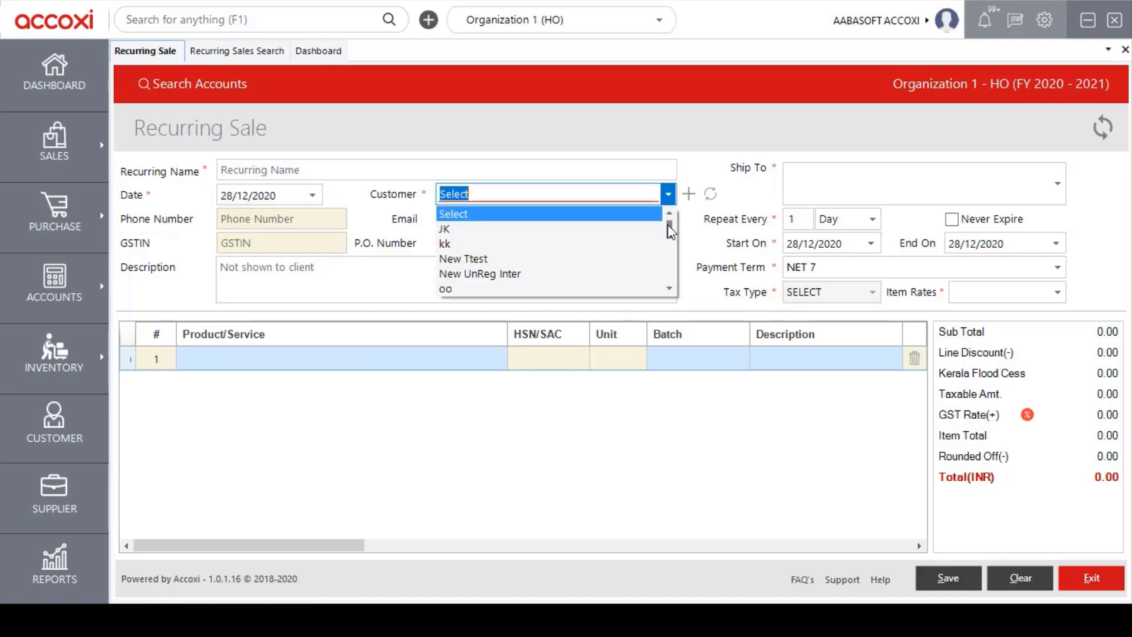
{"action": "left_click_drag", "start_coordinate": [668, 224], "coordinate": [670, 200]}
{"action": "left_click", "coordinate": [670, 200]}
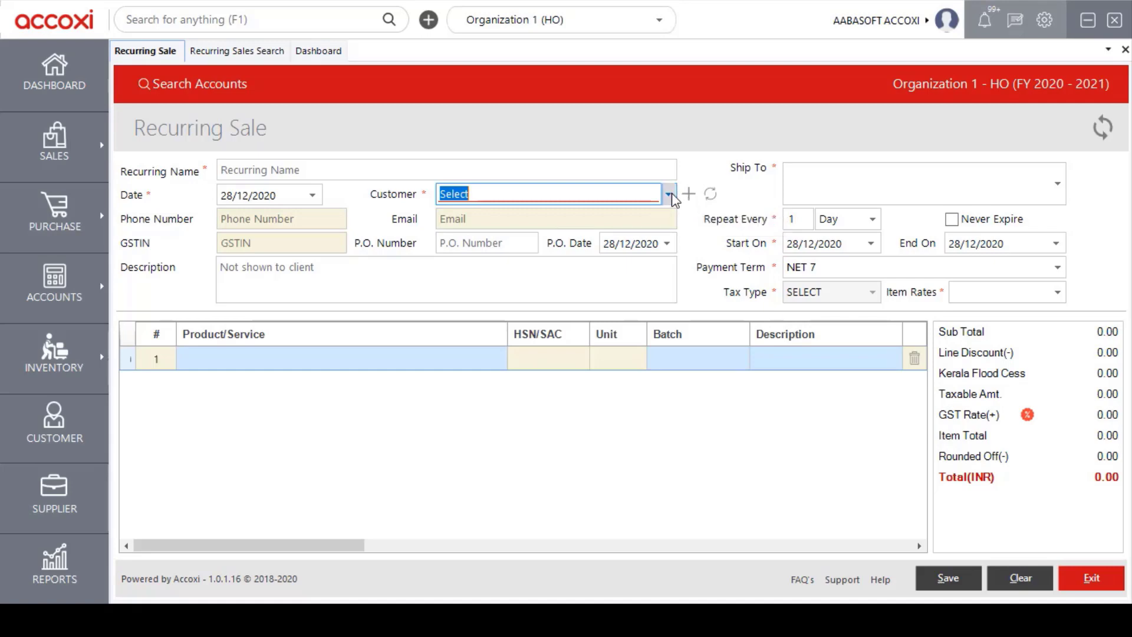
{"action": "left_click", "coordinate": [669, 194]}
{"action": "left_click", "coordinate": [494, 276]}
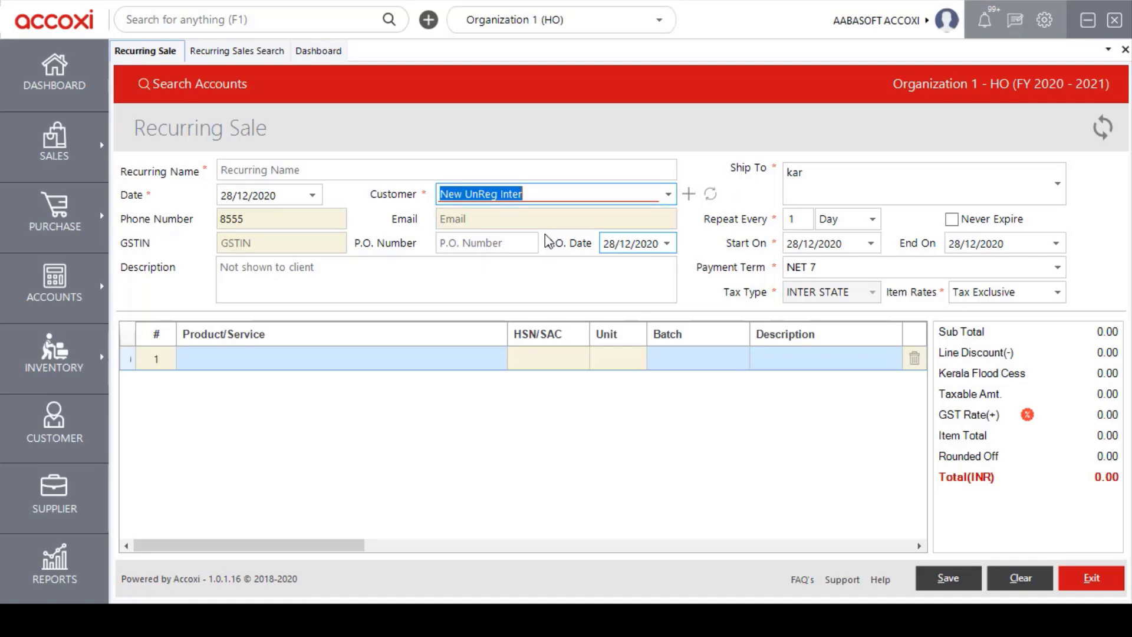
Step: Examine the invoice's description field, repeat frequency choices, Never Expire option and tax choices for item rates
{"action": "left_click", "coordinate": [324, 276]}
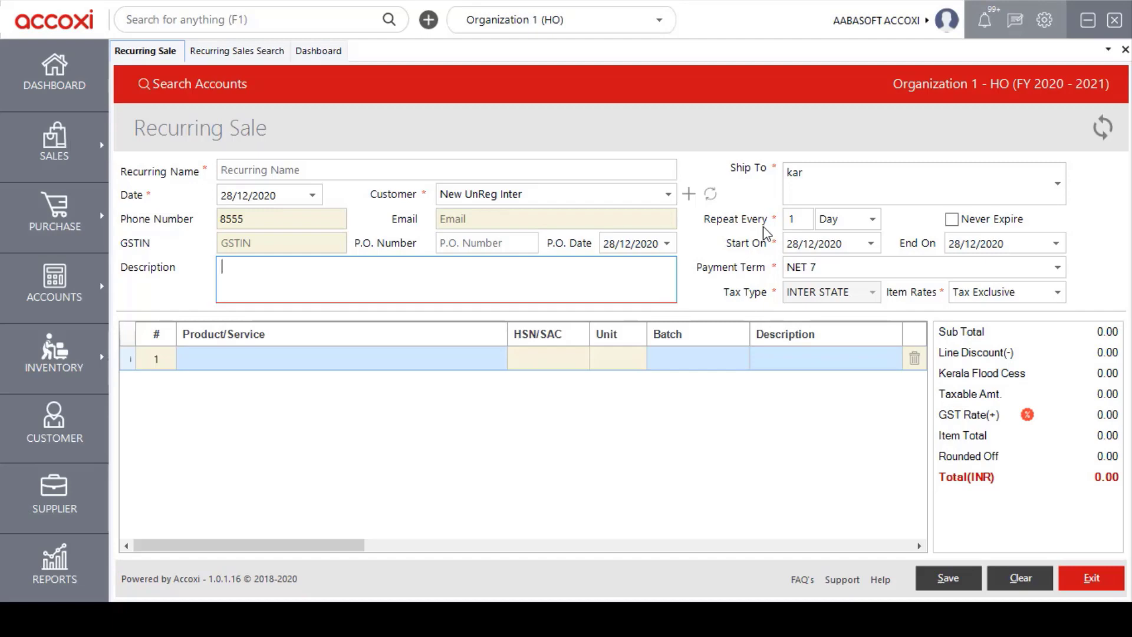
{"action": "left_click", "coordinate": [873, 221]}
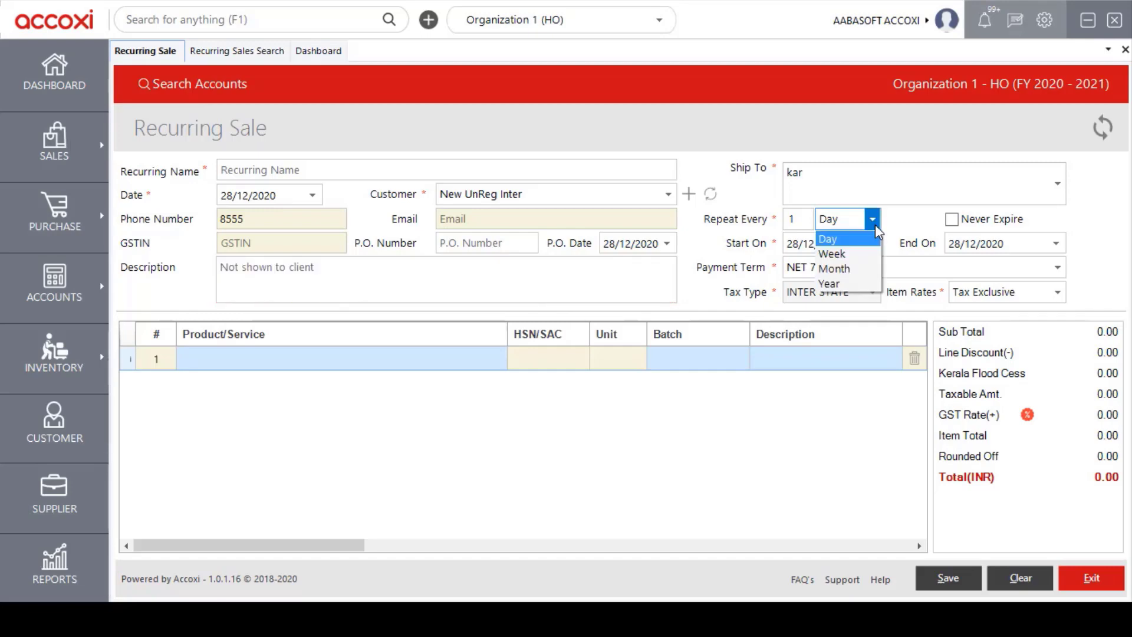
{"action": "left_click", "coordinate": [875, 223]}
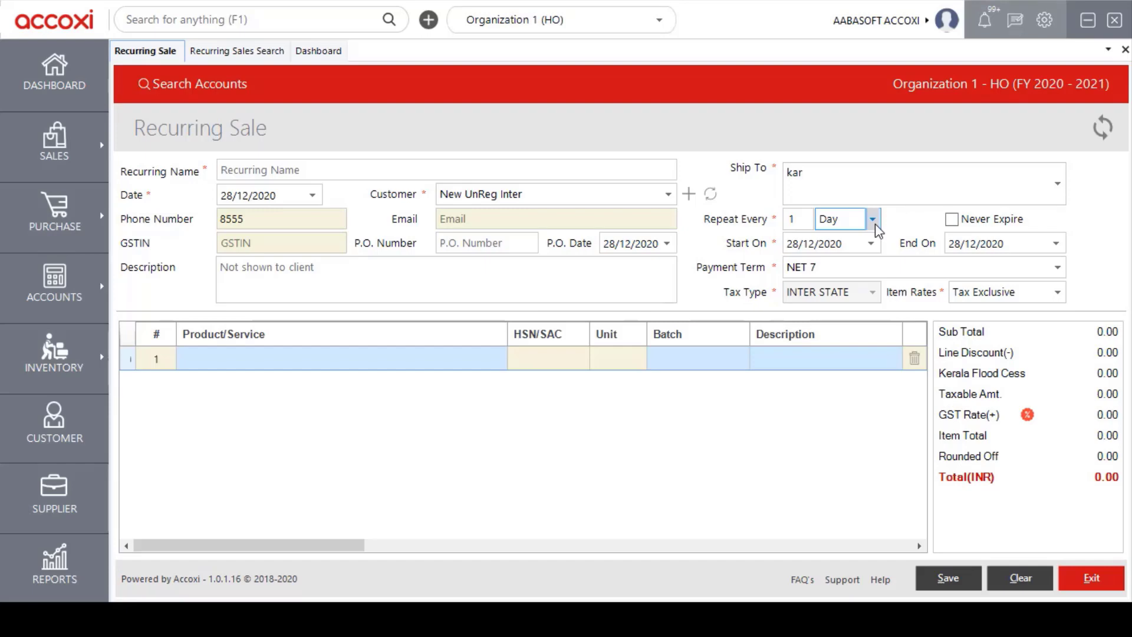
{"action": "left_click", "coordinate": [955, 224]}
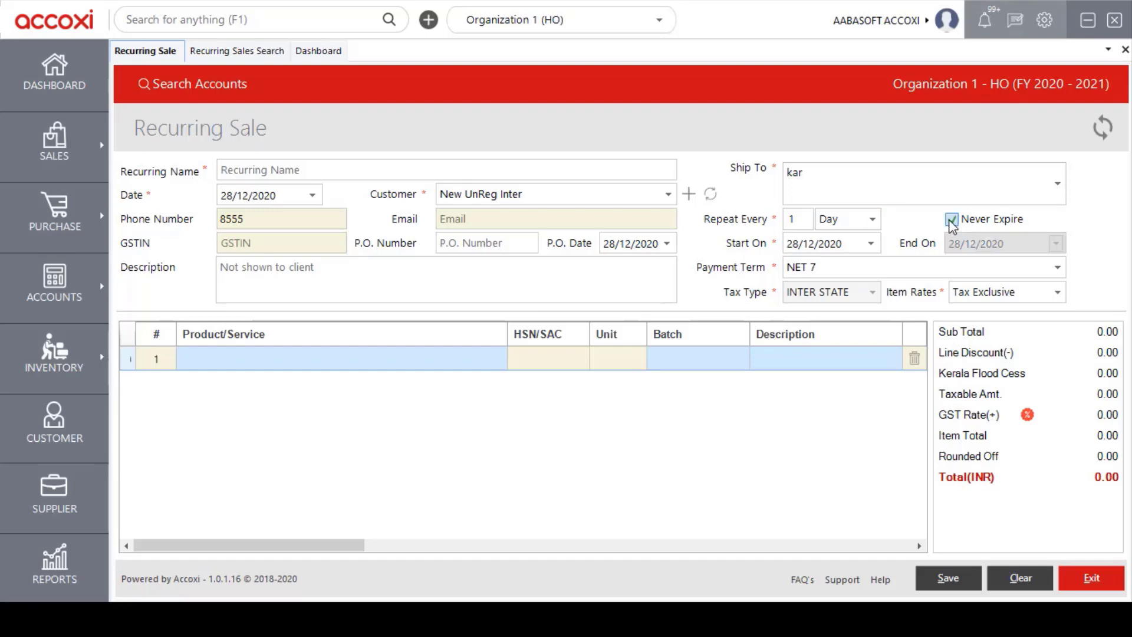
{"action": "left_click", "coordinate": [954, 223]}
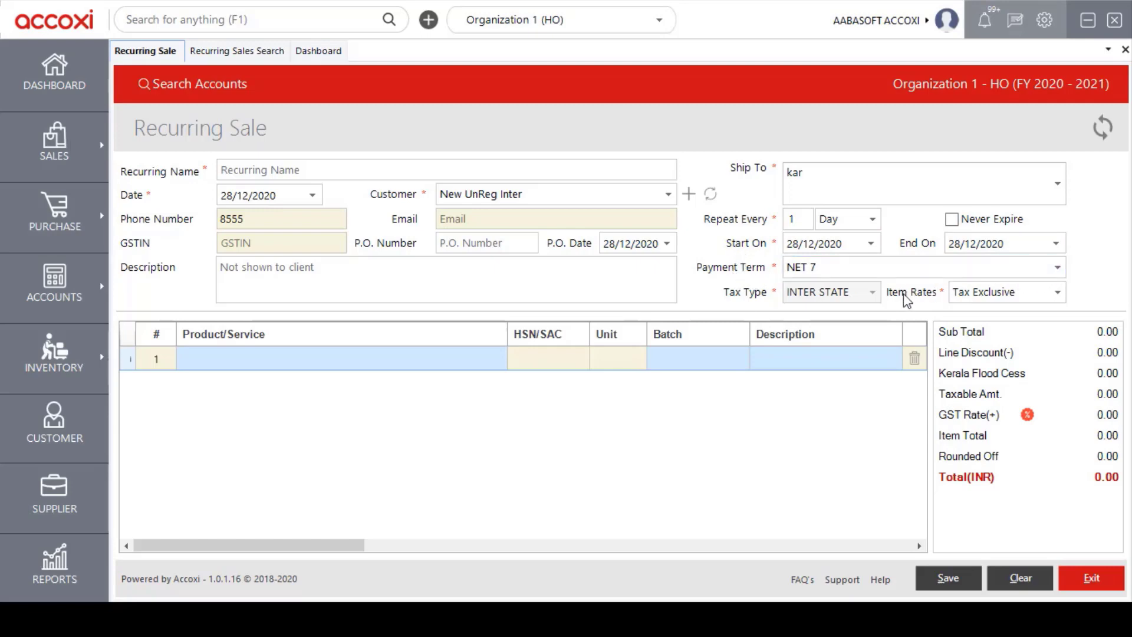
{"action": "left_click", "coordinate": [1058, 293]}
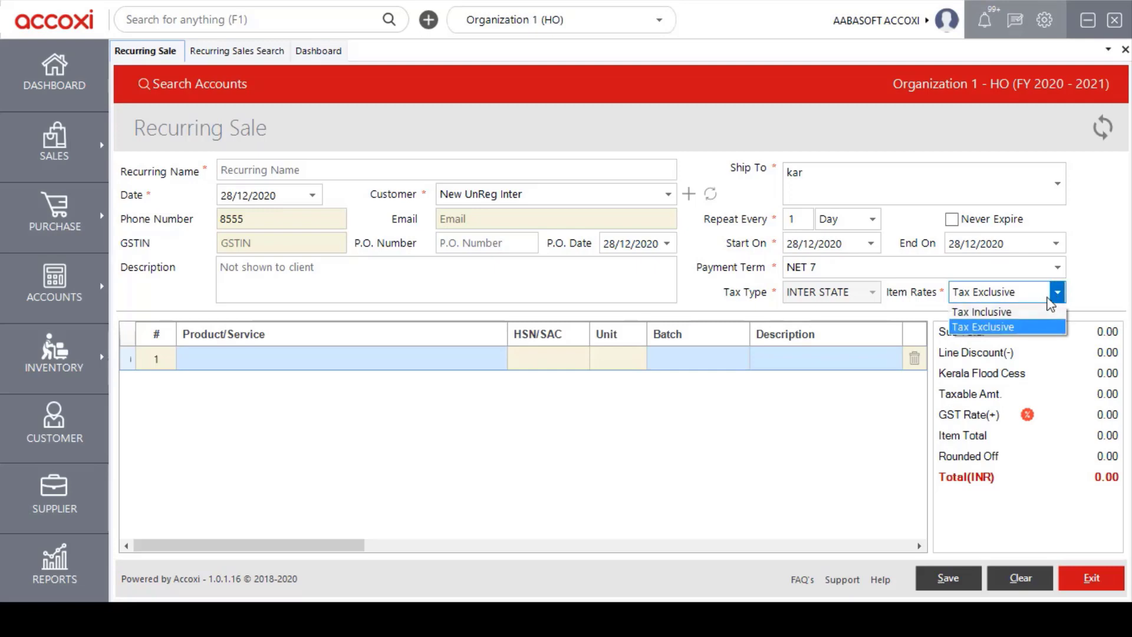
{"action": "left_click", "coordinate": [1057, 295]}
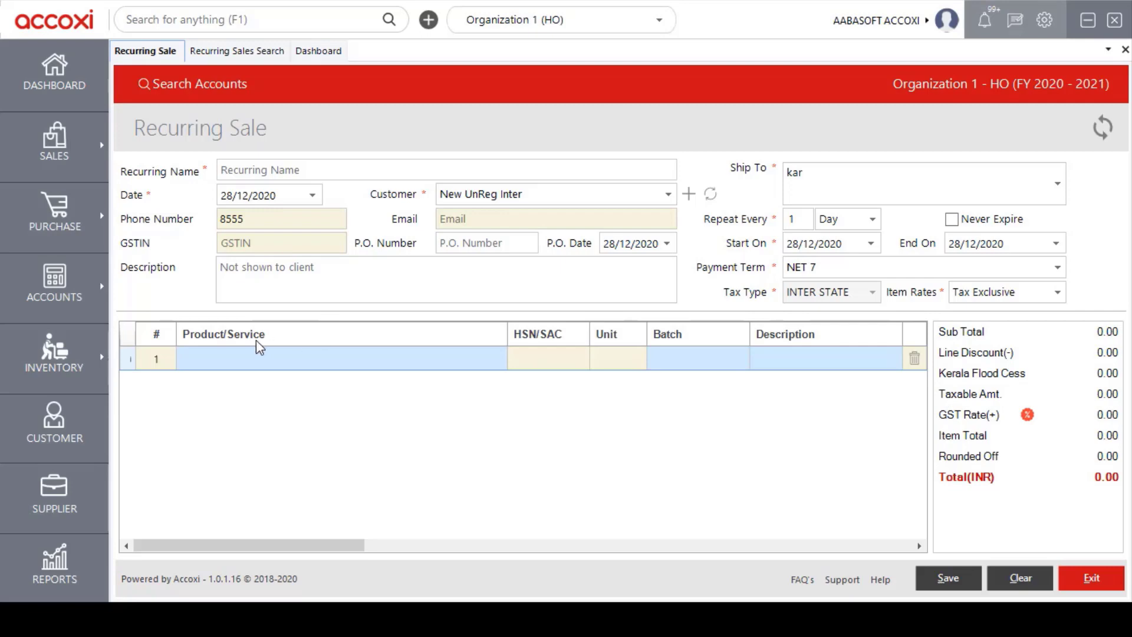
Step: Search the products for "pro" and pick Pro 5 as the first line item
{"action": "left_click", "coordinate": [242, 353]}
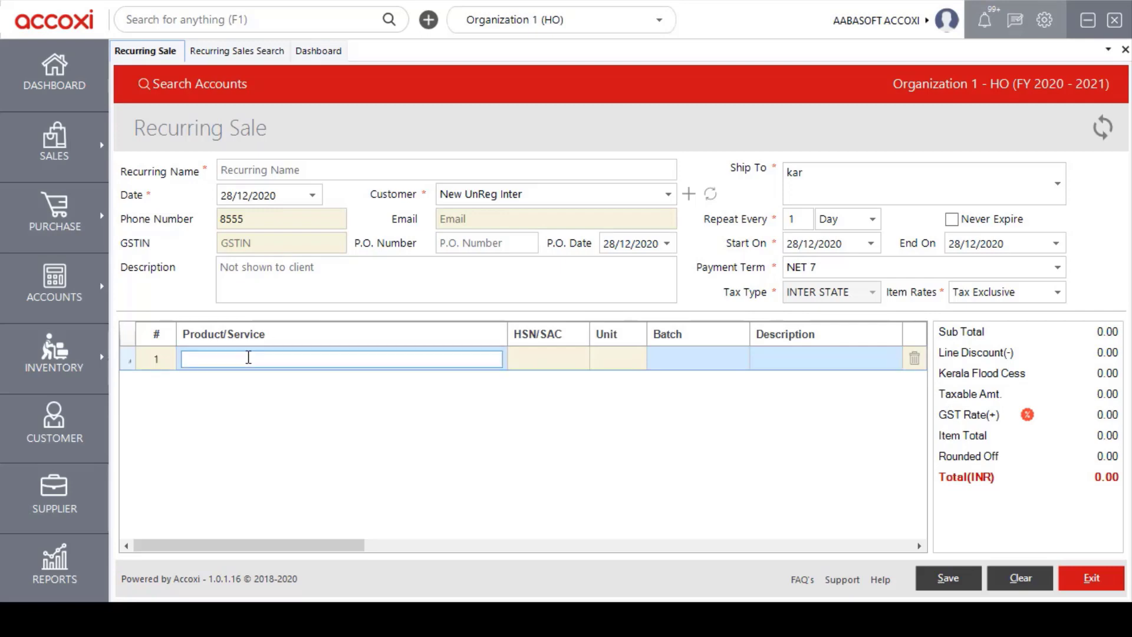
{"action": "type", "text": "pro"}
{"action": "key", "text": "Return"}
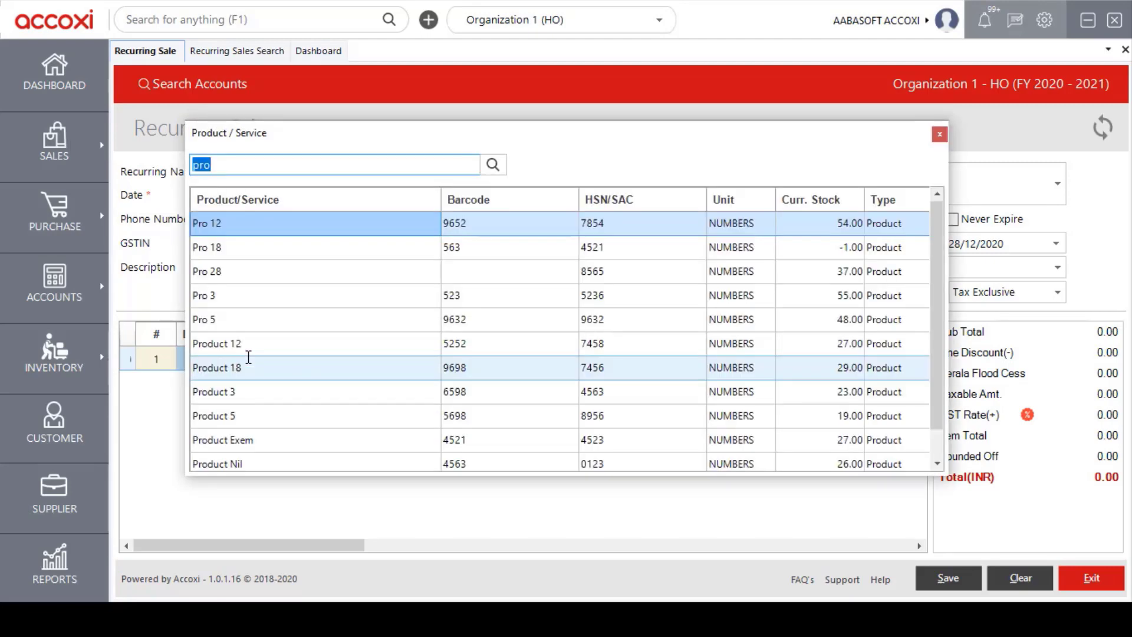
{"action": "key", "text": "Down"}
{"action": "key", "text": "Down"}
{"action": "key", "text": "Down"}
{"action": "key", "text": "Down"}
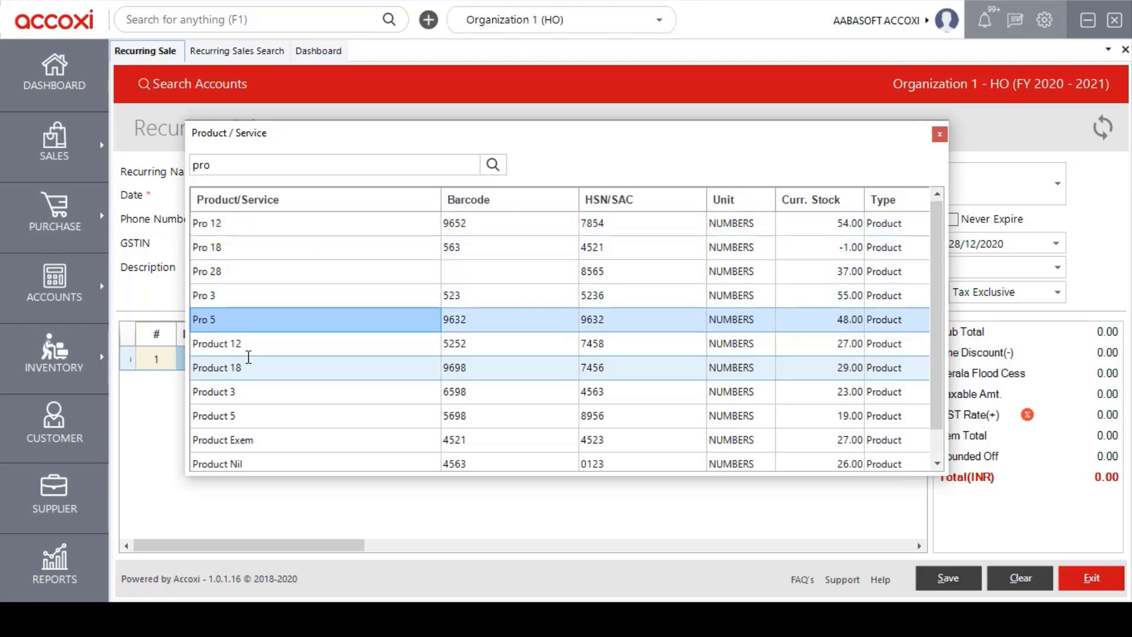
{"action": "key", "text": "Return"}
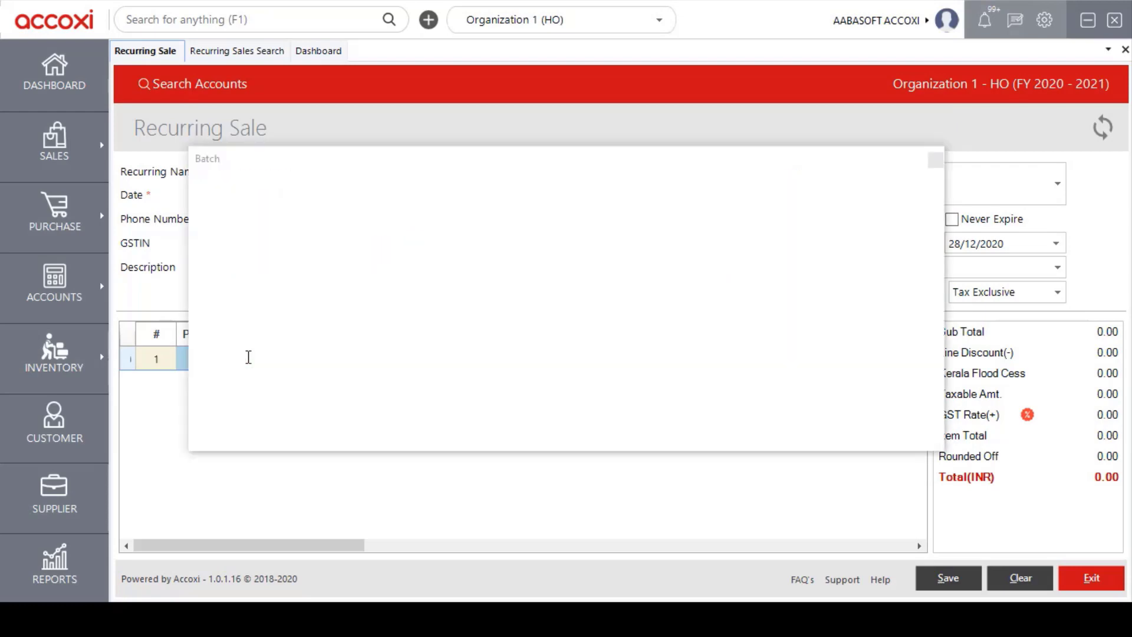
Step: Assign the Default batch to the Pro 5 line and open its quantity for editing
{"action": "key", "text": "Down"}
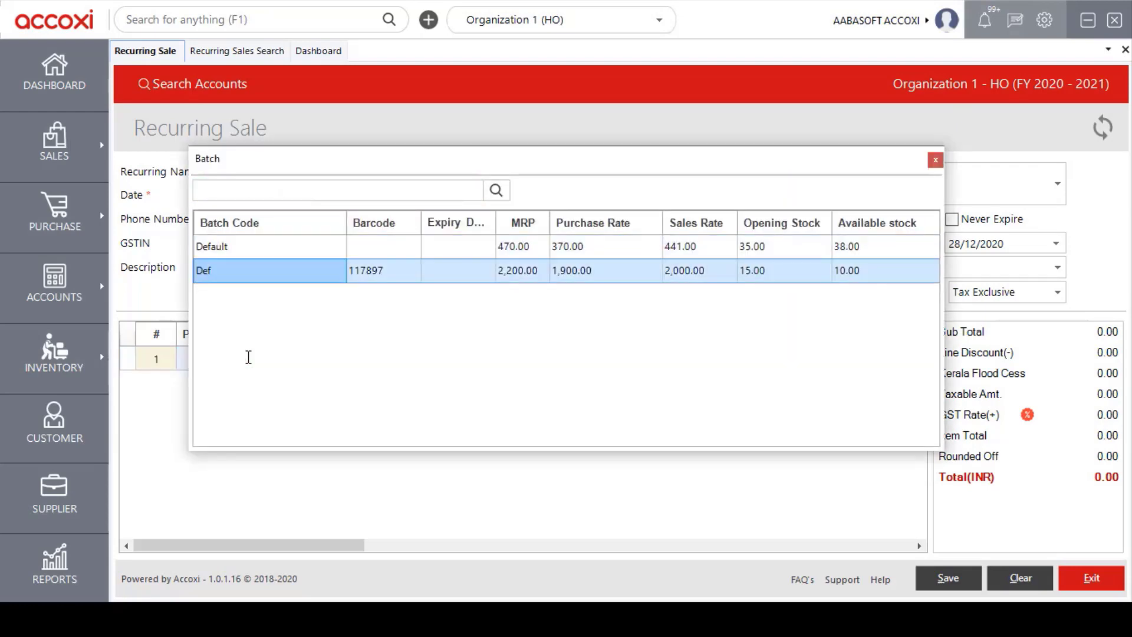
{"action": "left_click", "coordinate": [336, 252]}
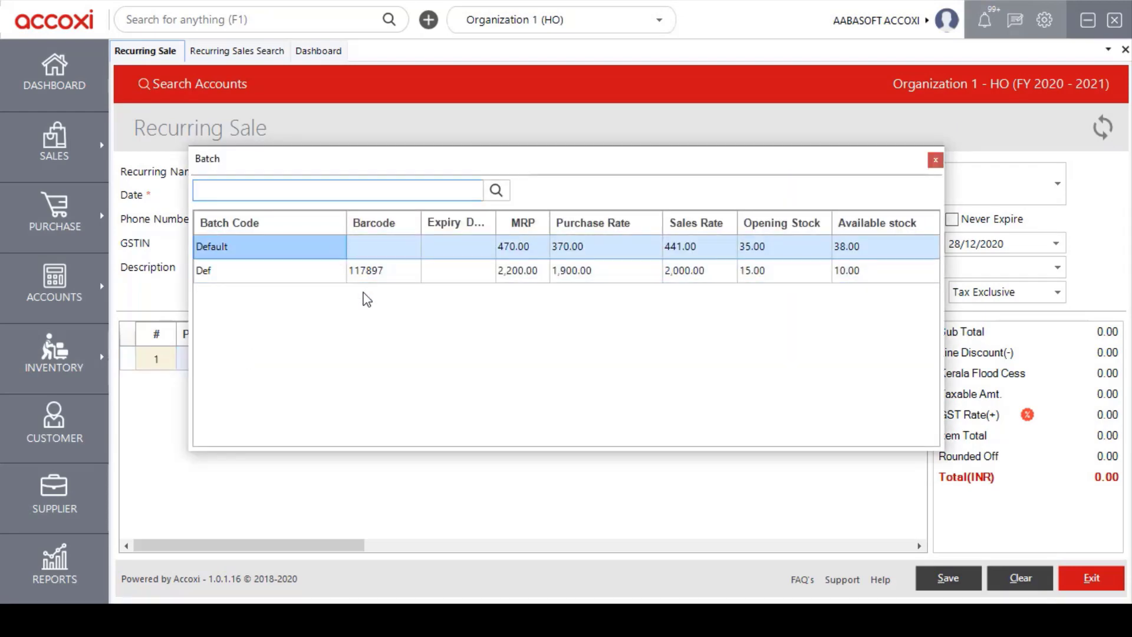
{"action": "key", "text": "Return"}
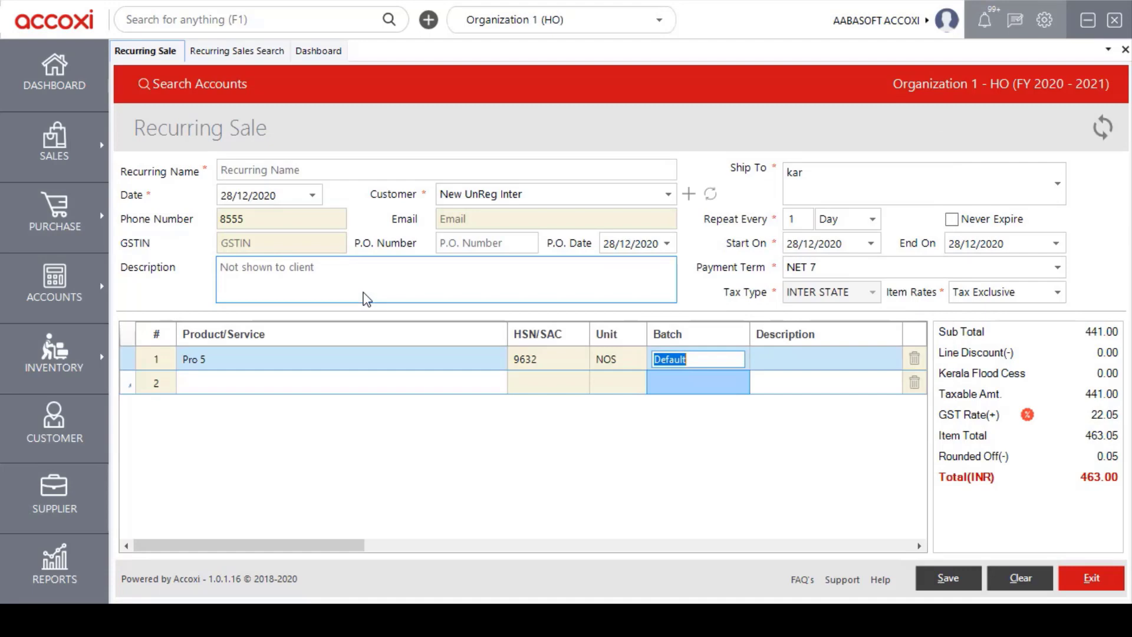
{"action": "key", "text": "Tab"}
{"action": "key", "text": "Tab"}
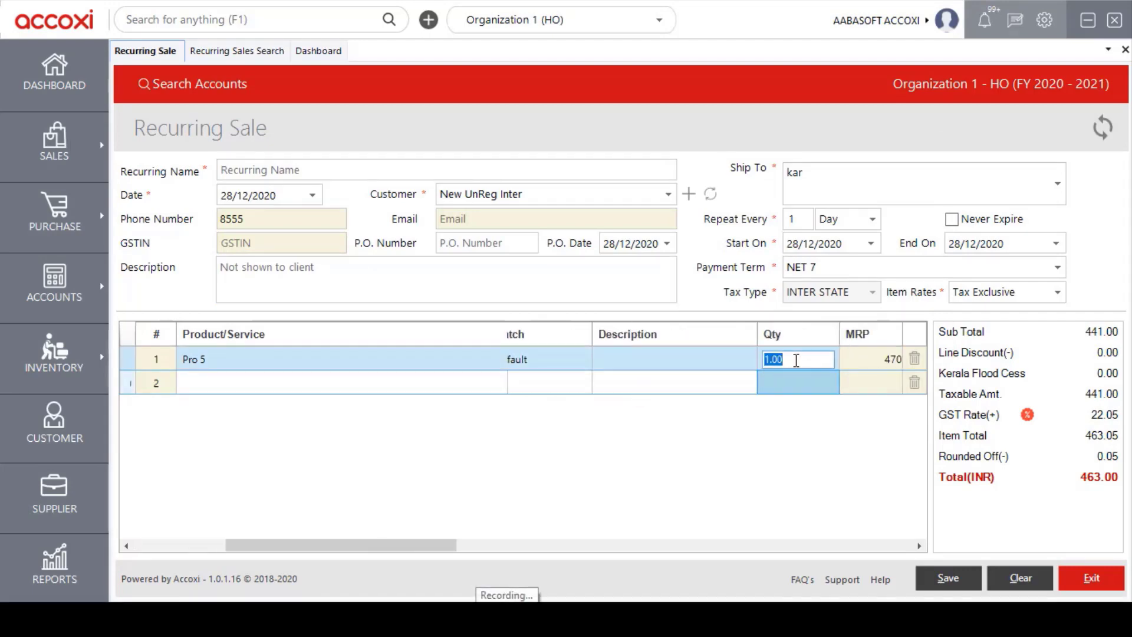
Step: Accept the Pro 5 quantity of 1.00 and examine the line's flood cess, GST, discount and taxable amount columns
{"action": "key", "text": "Return"}
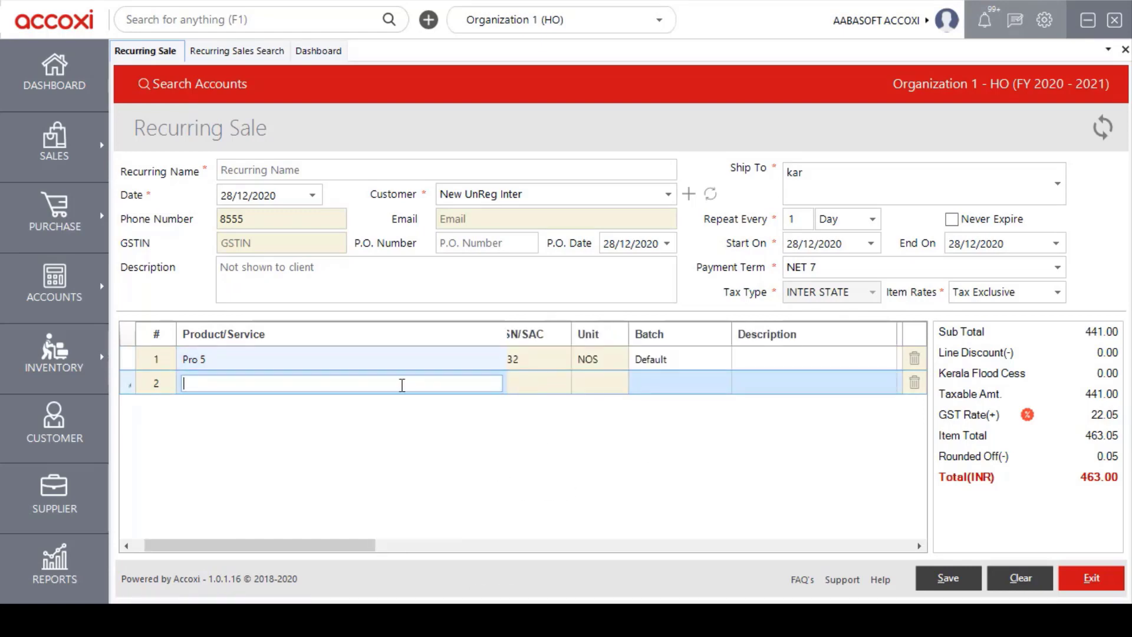
{"action": "left_click_drag", "start_coordinate": [374, 543], "coordinate": [770, 490]}
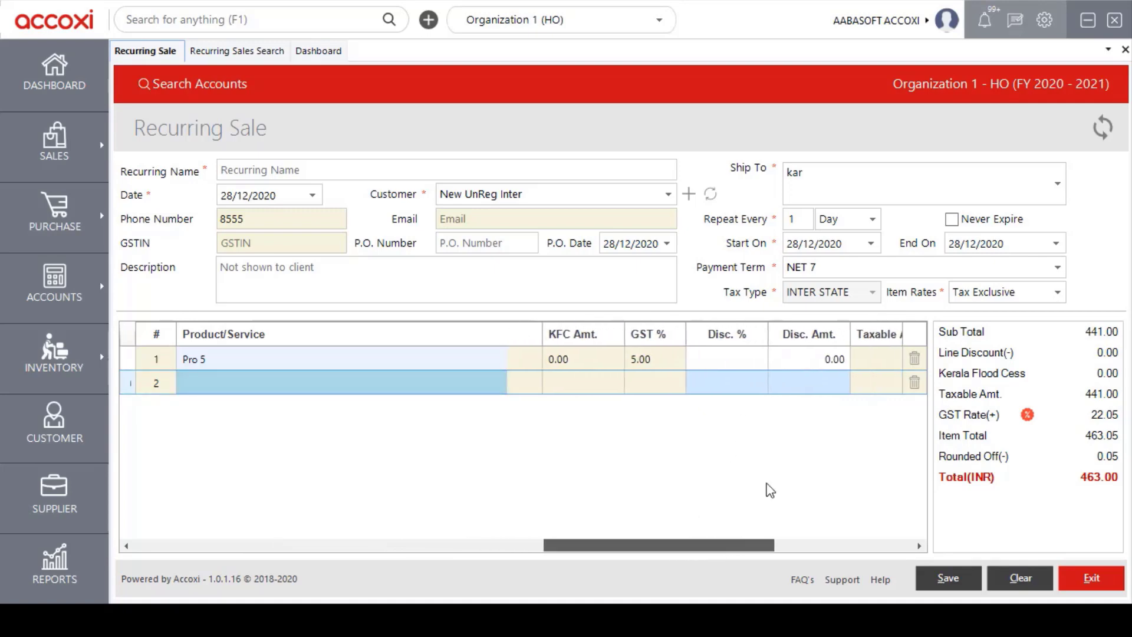
{"action": "left_click", "coordinate": [737, 365]}
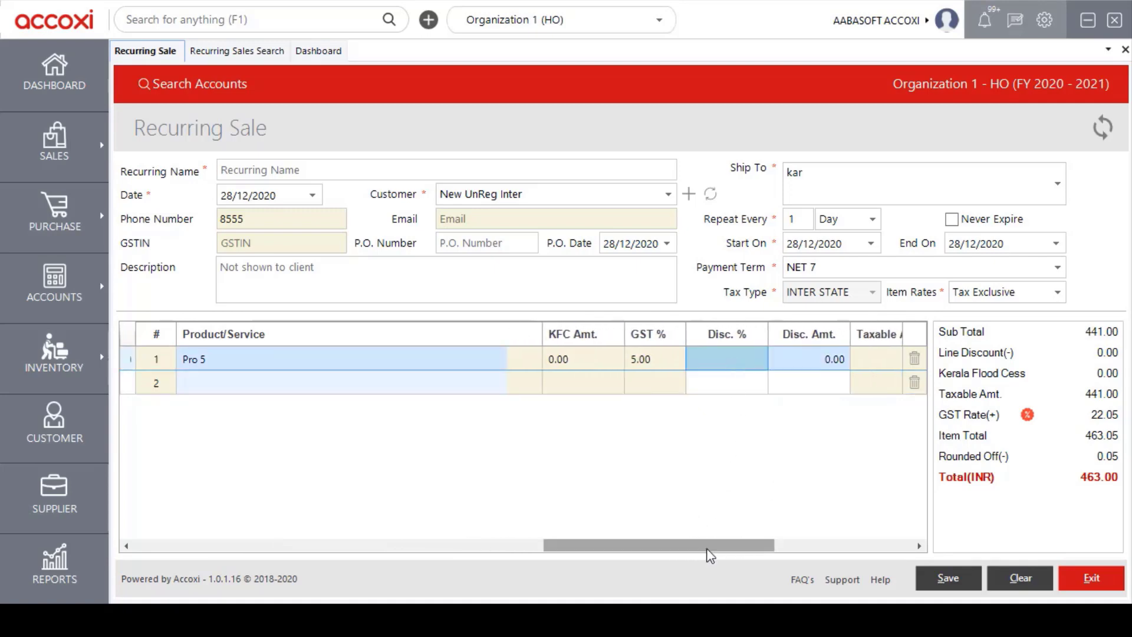
{"action": "left_click_drag", "start_coordinate": [706, 548], "coordinate": [848, 424]}
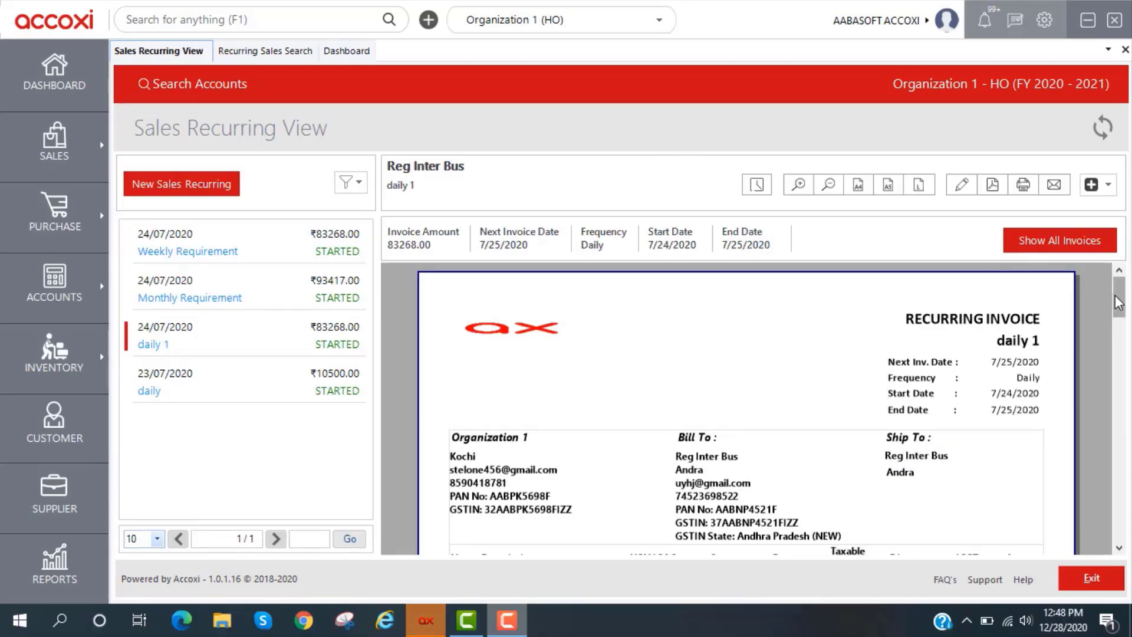
Step: Read through the printed preview of the recurring invoice daily 1, including its billing details and item lines
{"action": "left_click_drag", "start_coordinate": [1119, 302], "coordinate": [1118, 313]}
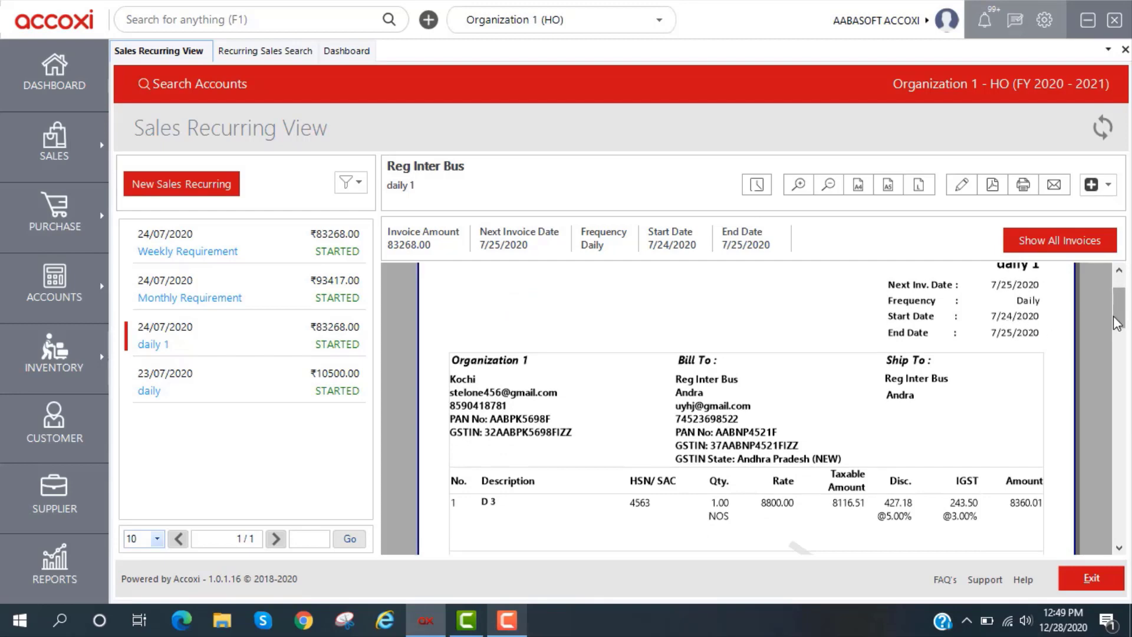
{"action": "left_click_drag", "start_coordinate": [1117, 323], "coordinate": [1127, 416]}
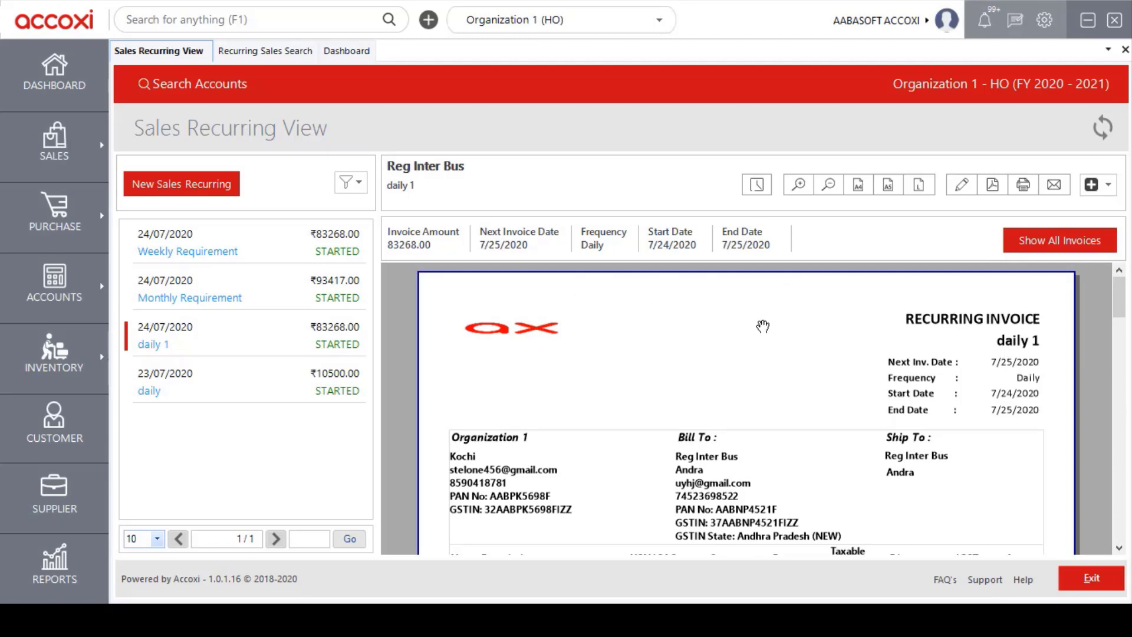
{"action": "left_click", "coordinate": [224, 202]}
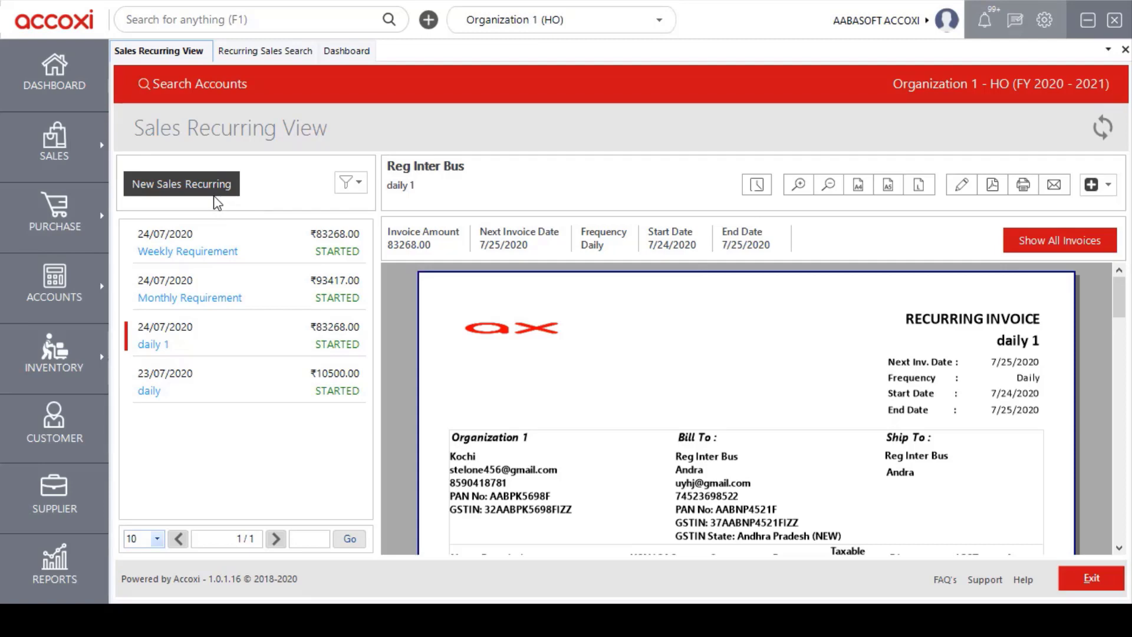
Step: Examine the status filter choices for the recurring invoice list without applying one
{"action": "left_click", "coordinate": [354, 185]}
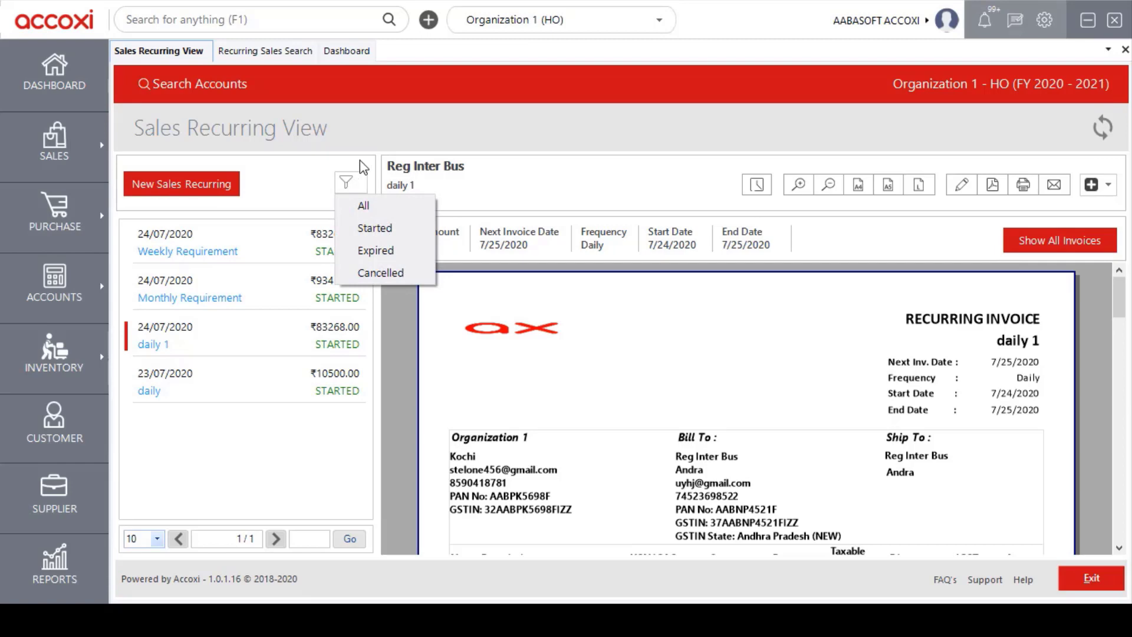
{"action": "left_click", "coordinate": [360, 161]}
{"action": "left_click", "coordinate": [359, 183]}
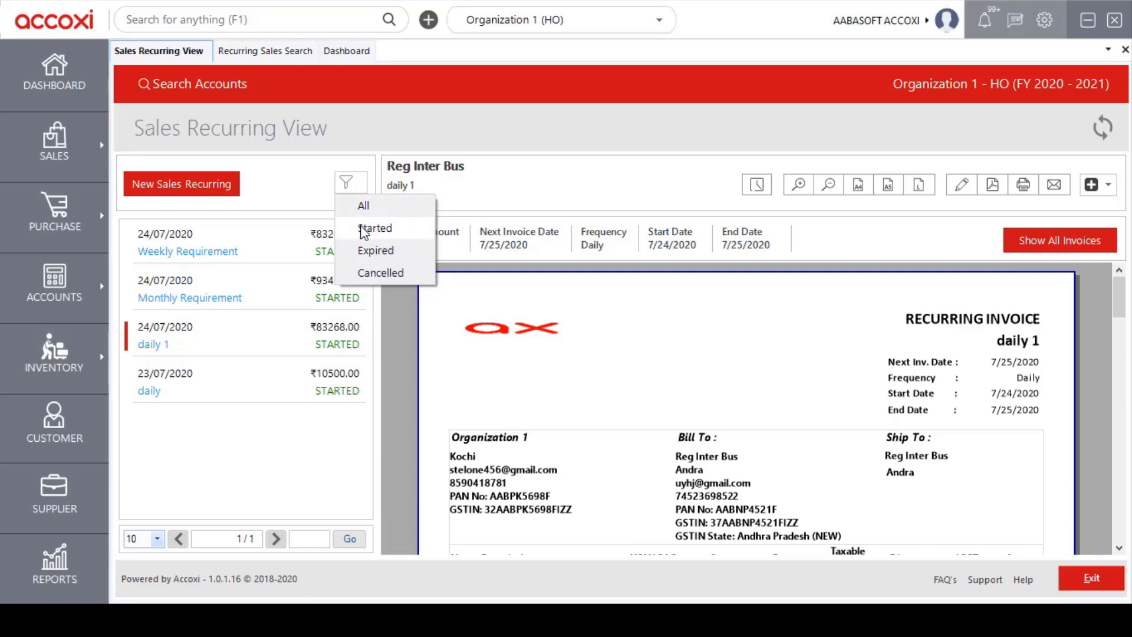
{"action": "left_click", "coordinate": [305, 188]}
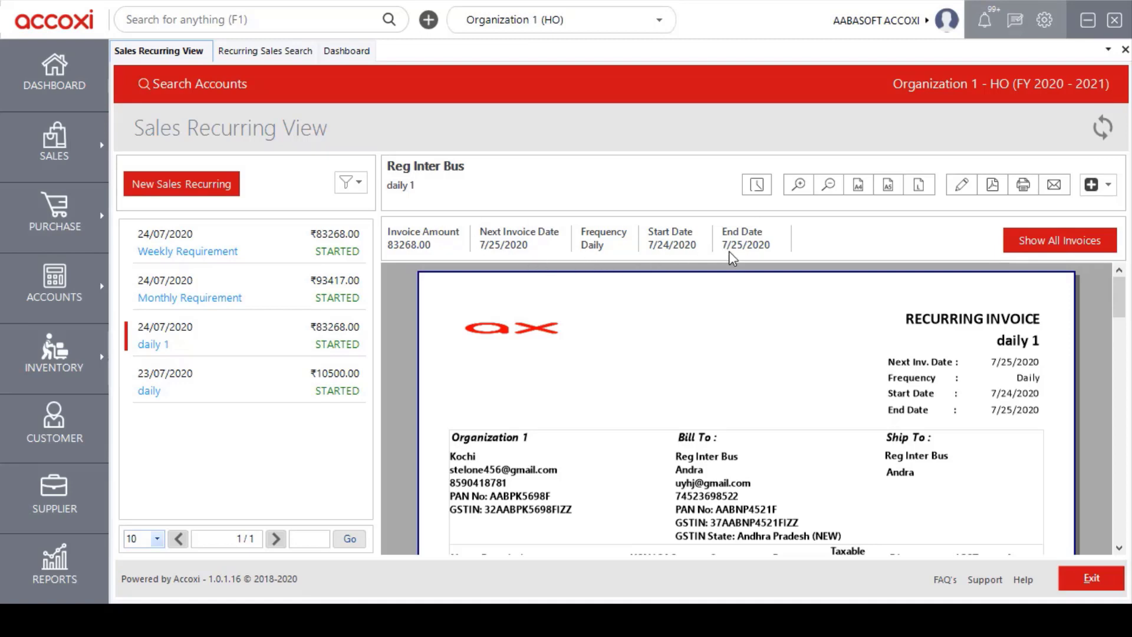
Step: Review the comments and history of the daily 1 recurring invoice and its comment field, then close the history without adding a comment
{"action": "left_click", "coordinate": [758, 186]}
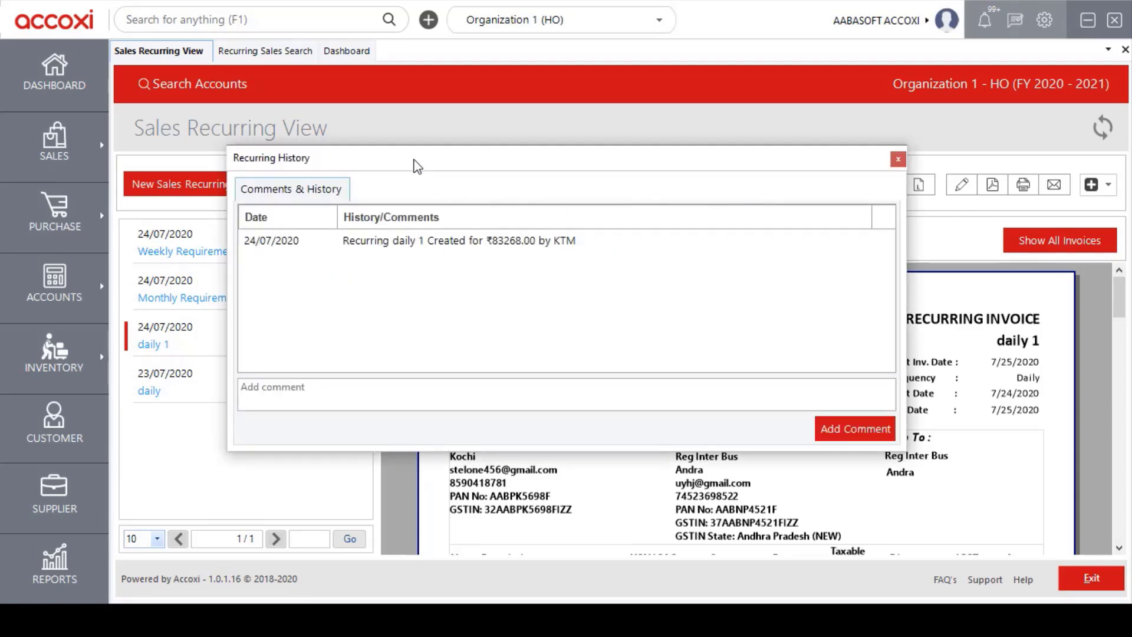
{"action": "left_click_drag", "start_coordinate": [418, 166], "coordinate": [455, 171]}
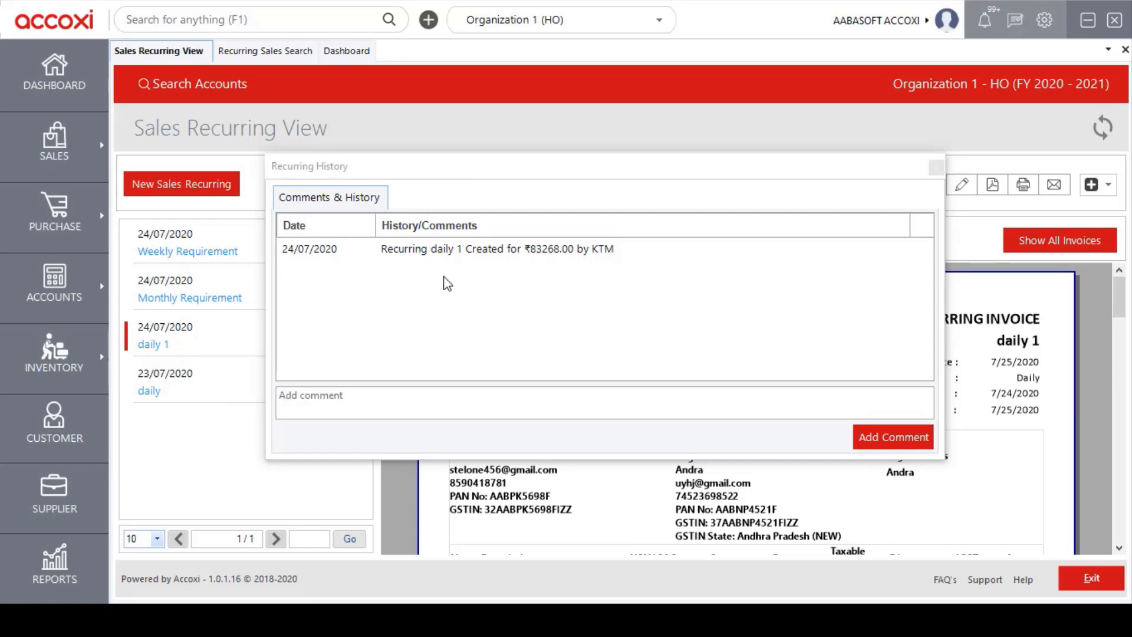
{"action": "left_click", "coordinate": [343, 413]}
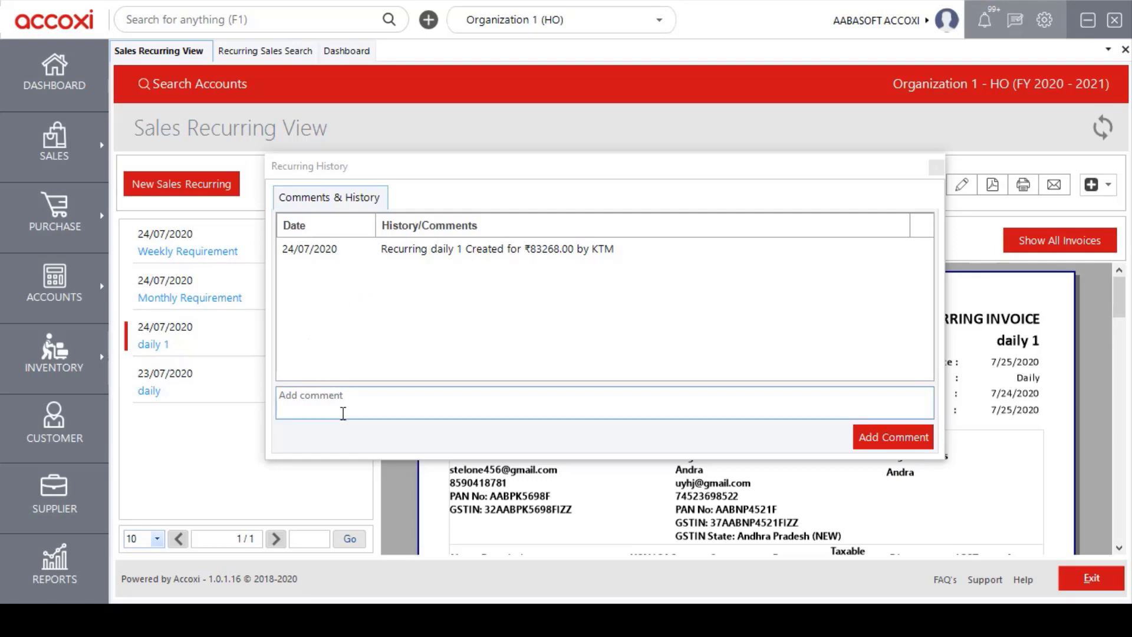
{"action": "left_click", "coordinate": [345, 410]}
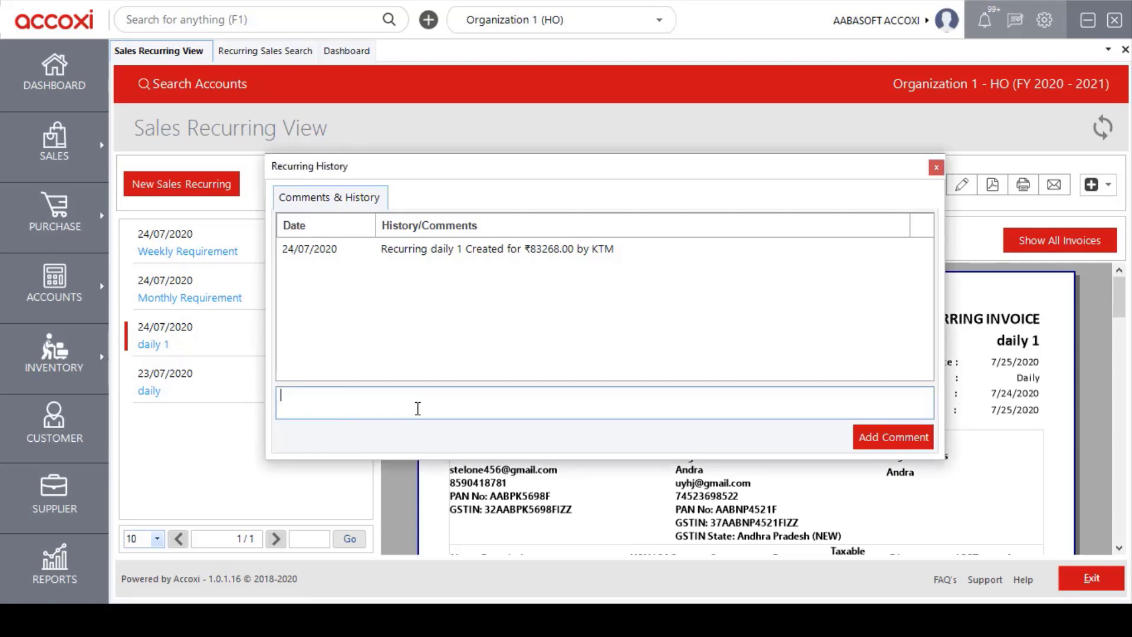
{"action": "left_click", "coordinate": [935, 167]}
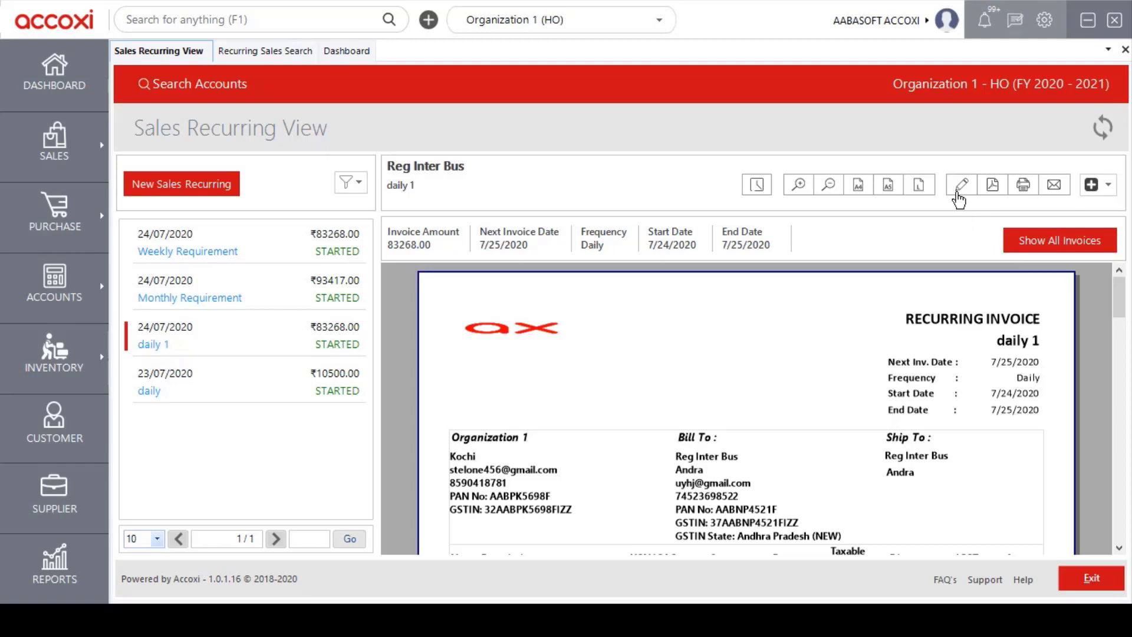
Step: Review the e-mail form for the daily 1 invoice with its PDF attachment and dismiss it without sending
{"action": "left_click", "coordinate": [1050, 195]}
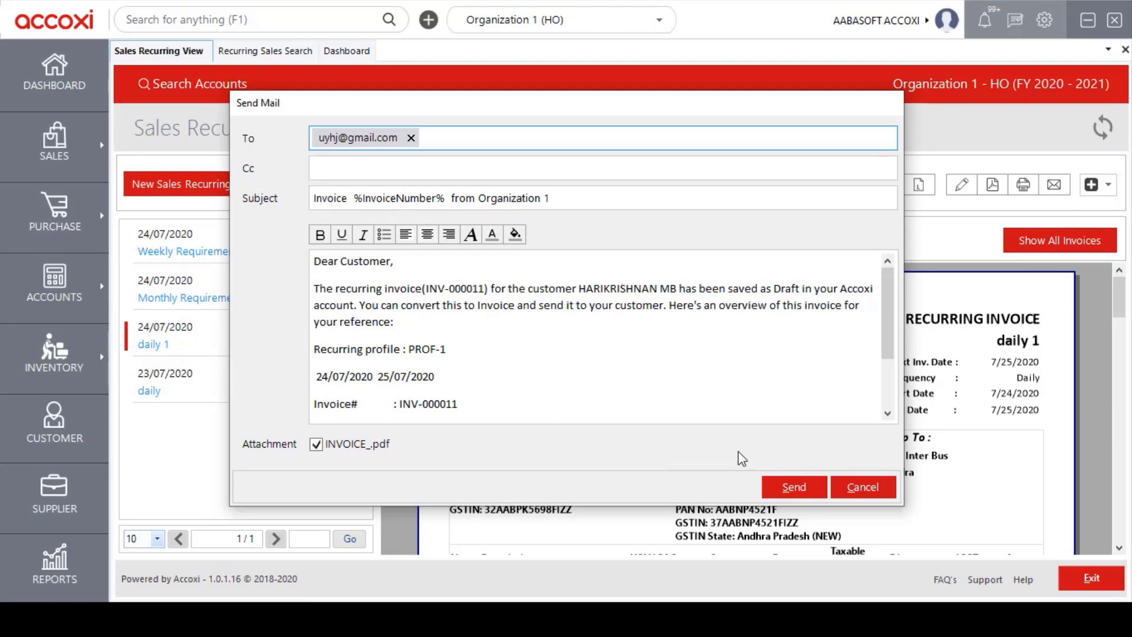
{"action": "left_click", "coordinate": [773, 485]}
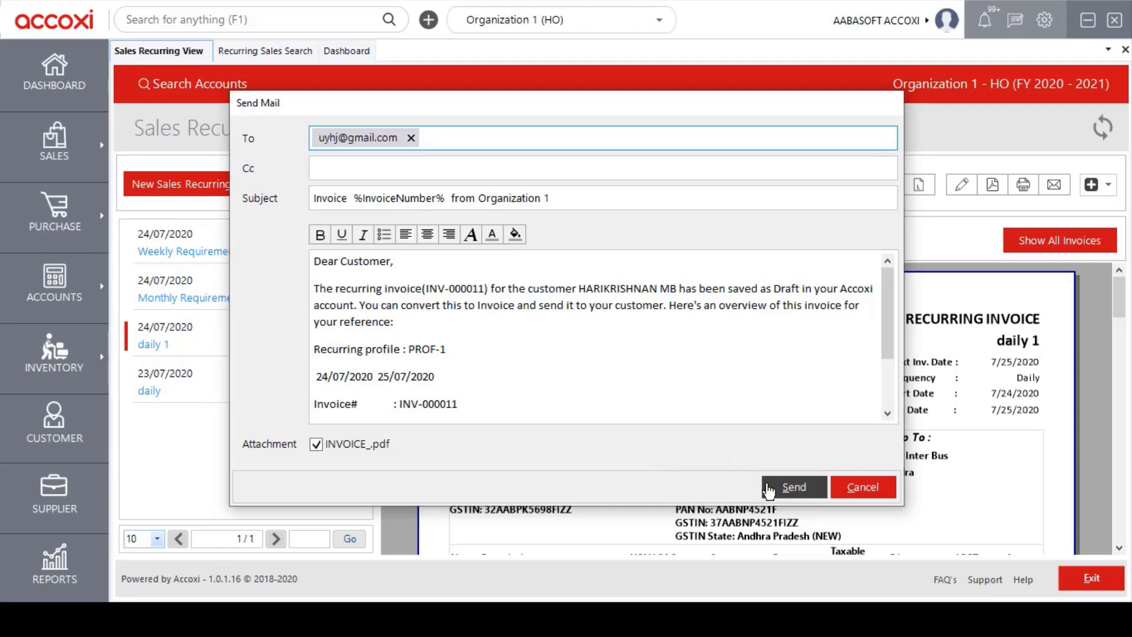
{"action": "left_click", "coordinate": [862, 494]}
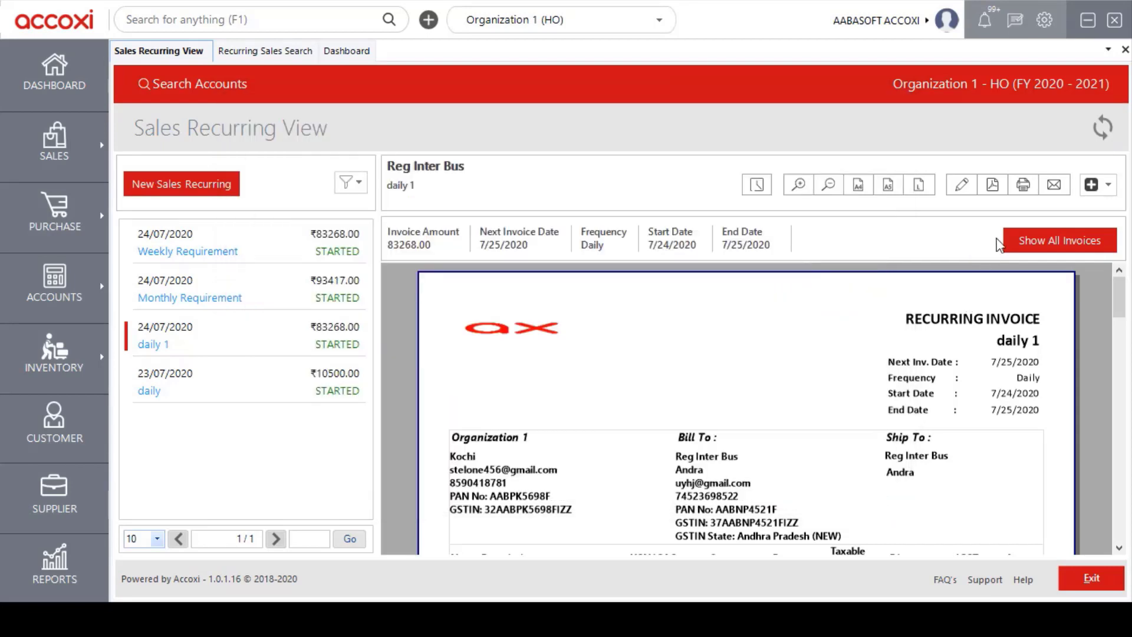
Step: Examine the duplicate and cancel options for daily 1, review the cancellation form and close it without cancelling the invoice
{"action": "left_click", "coordinate": [1097, 188]}
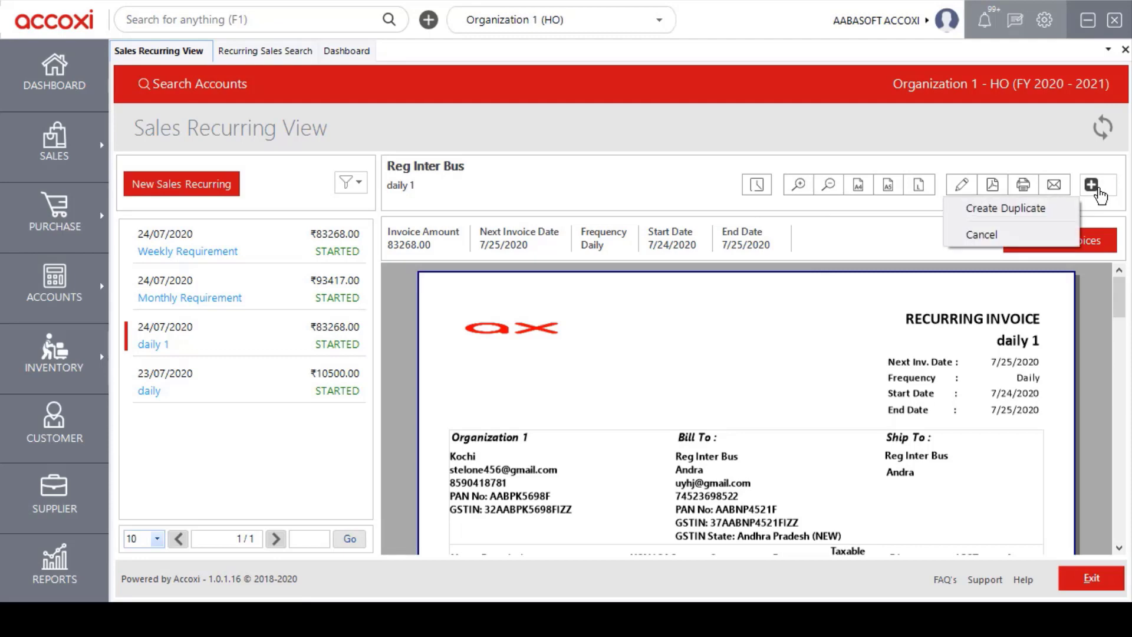
{"action": "left_click", "coordinate": [1017, 235]}
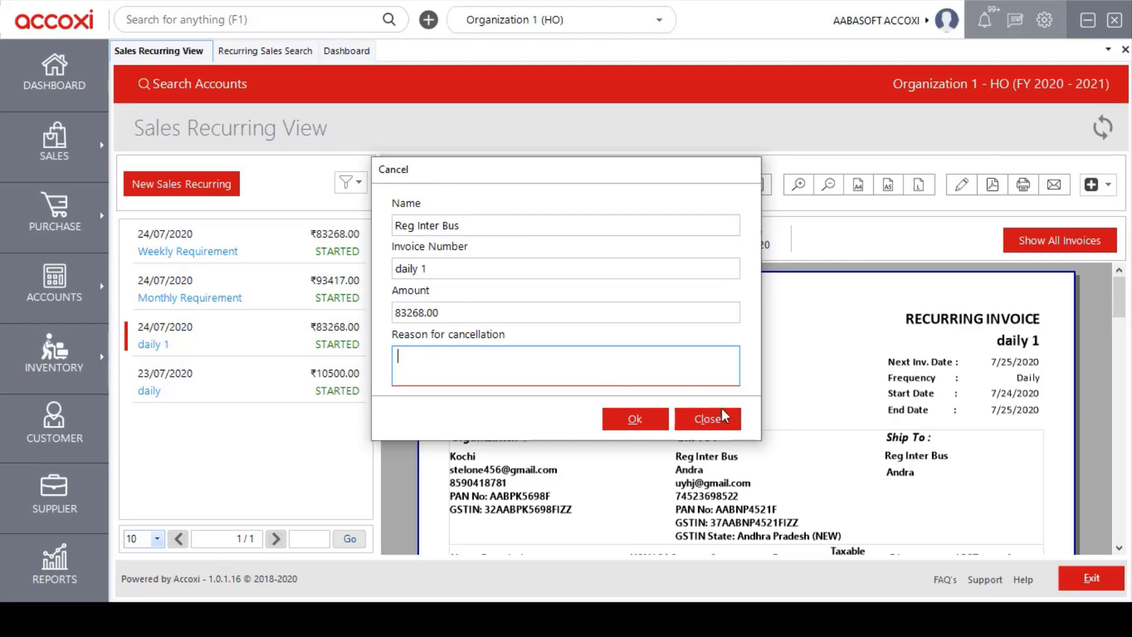
{"action": "left_click", "coordinate": [683, 418]}
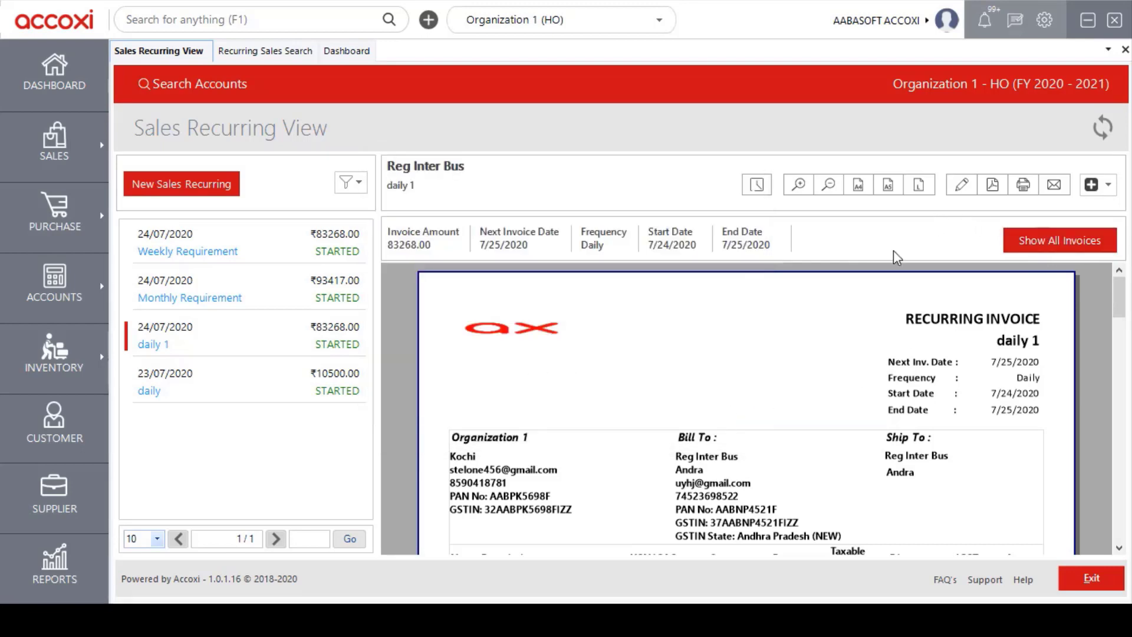
Step: Exit the daily 1 invoice view and return to the Recurring Sales Search list
{"action": "left_click", "coordinate": [1039, 260]}
{"action": "left_click", "coordinate": [1079, 590]}
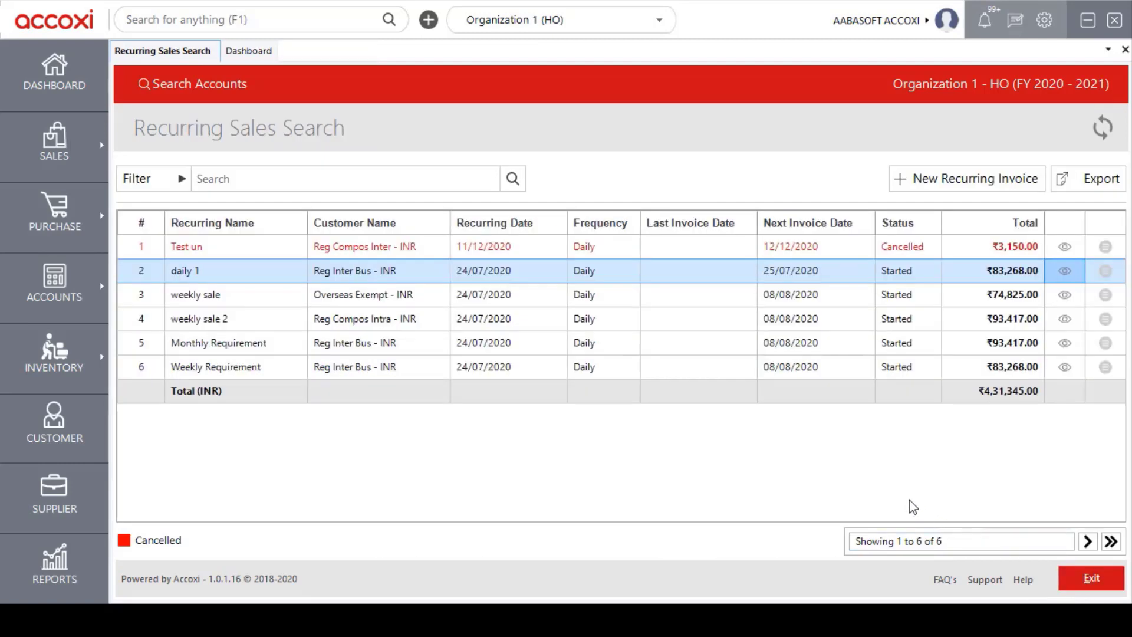